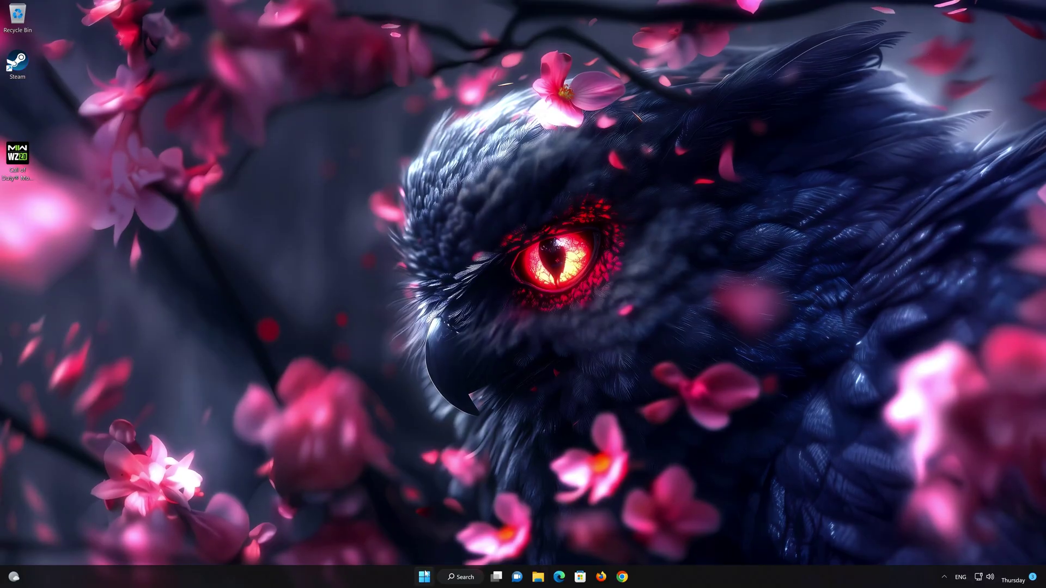
Open Control Panel from Start search and go to Network and Internet > Network and Sharing Center.
key(super)
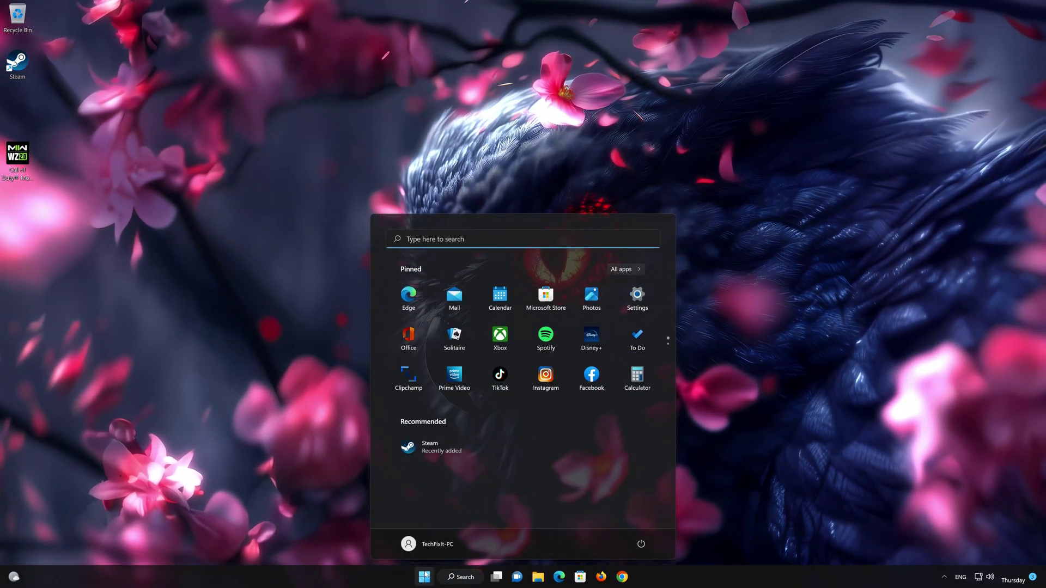
text(control)
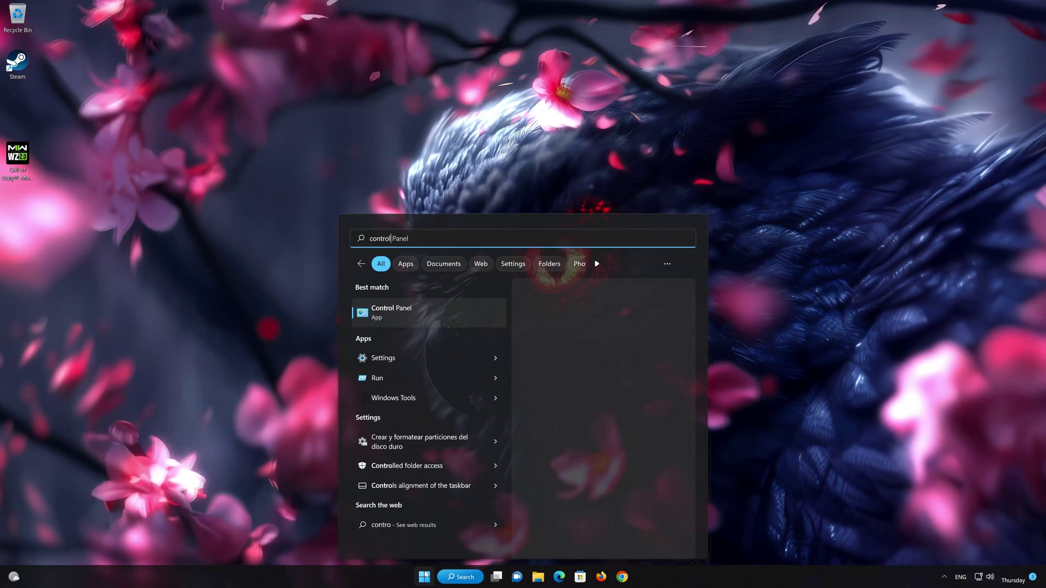
text( panel)
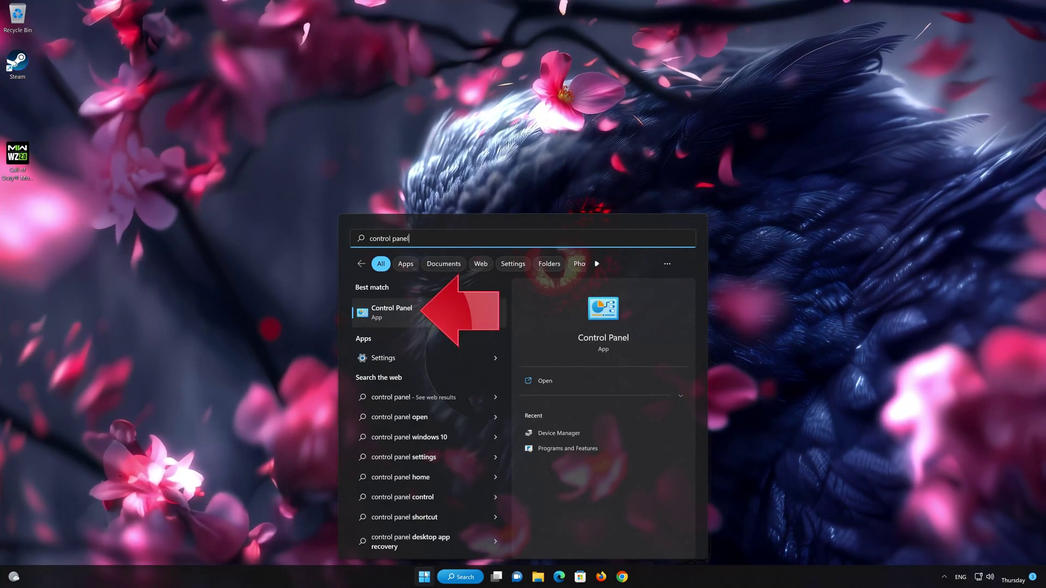
click(401, 323)
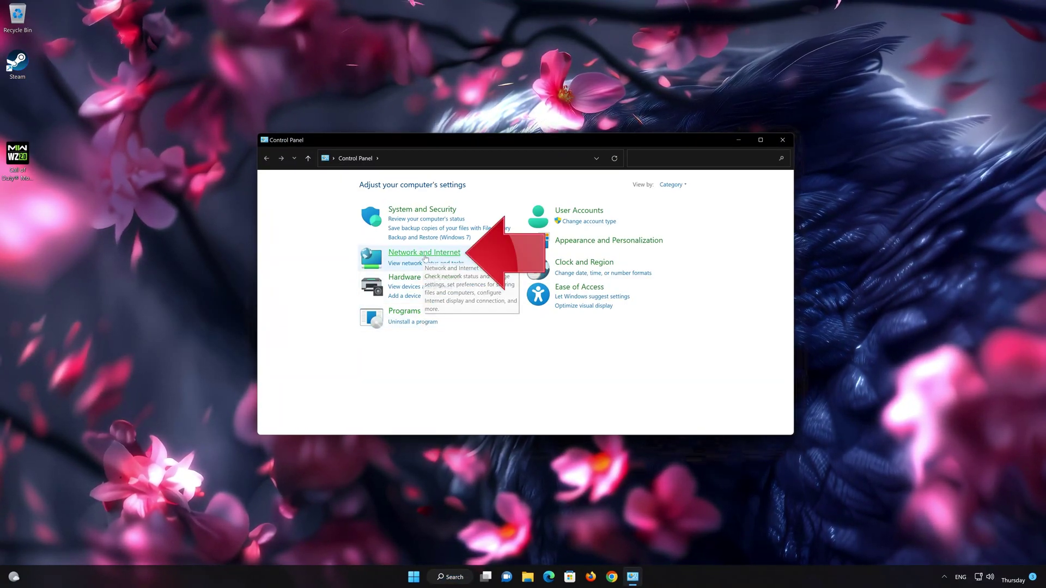
click(429, 253)
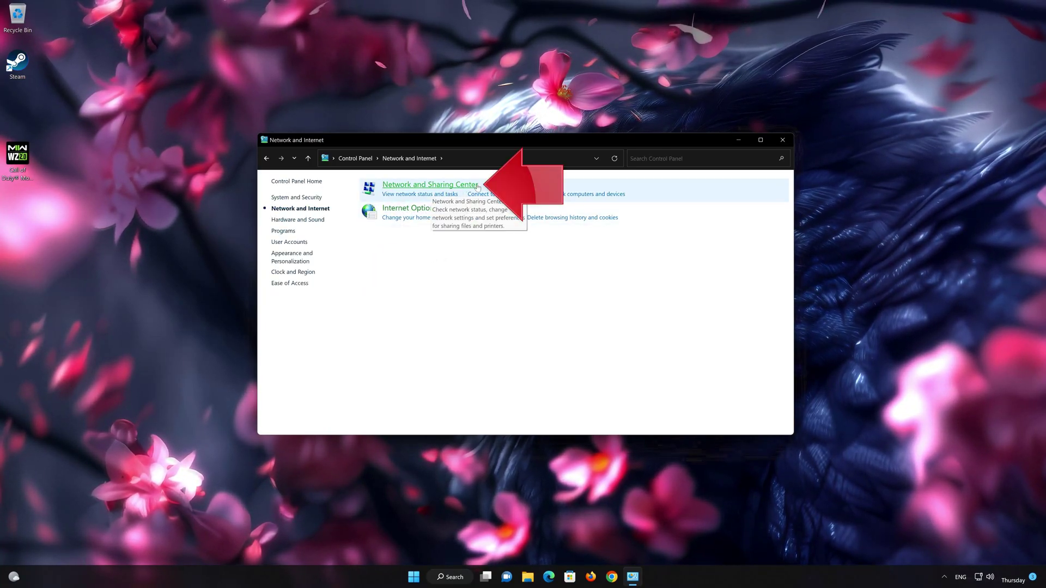
click(442, 189)
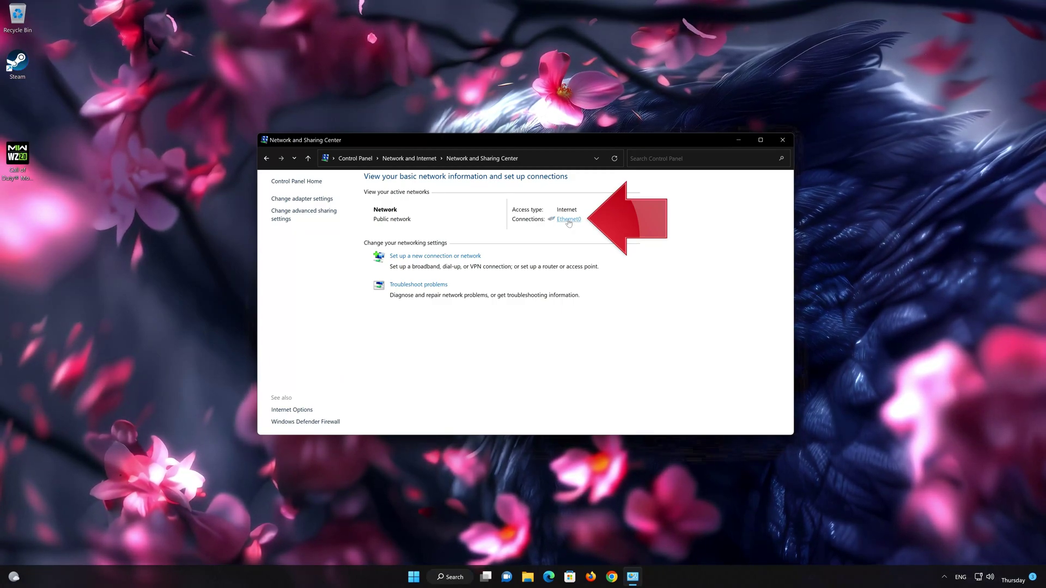
Open Ethernet0's status and properties, then the Internet Protocol Version 4 (TCP/IPv4) properties.
click(568, 220)
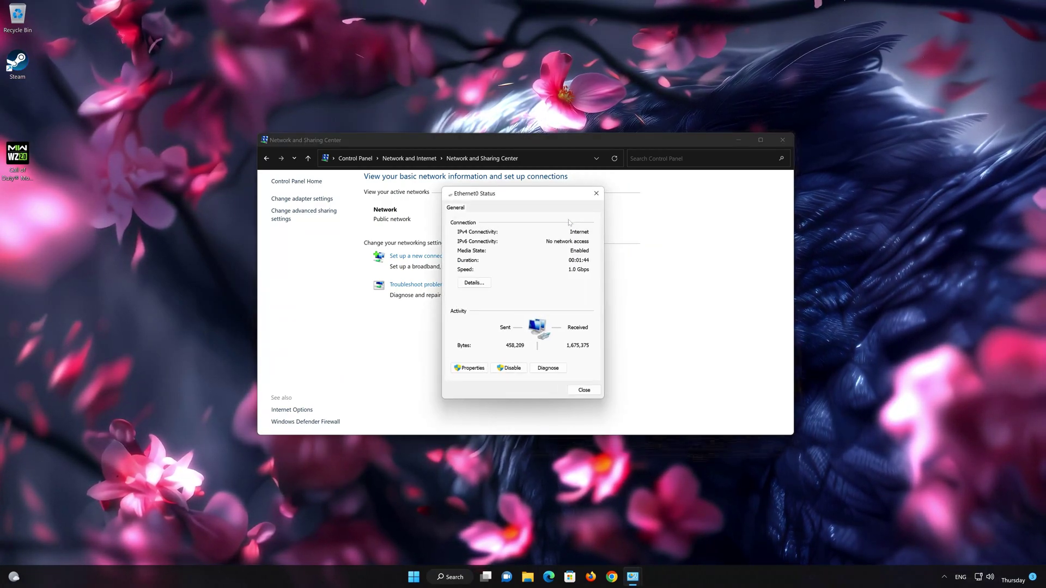
click(475, 368)
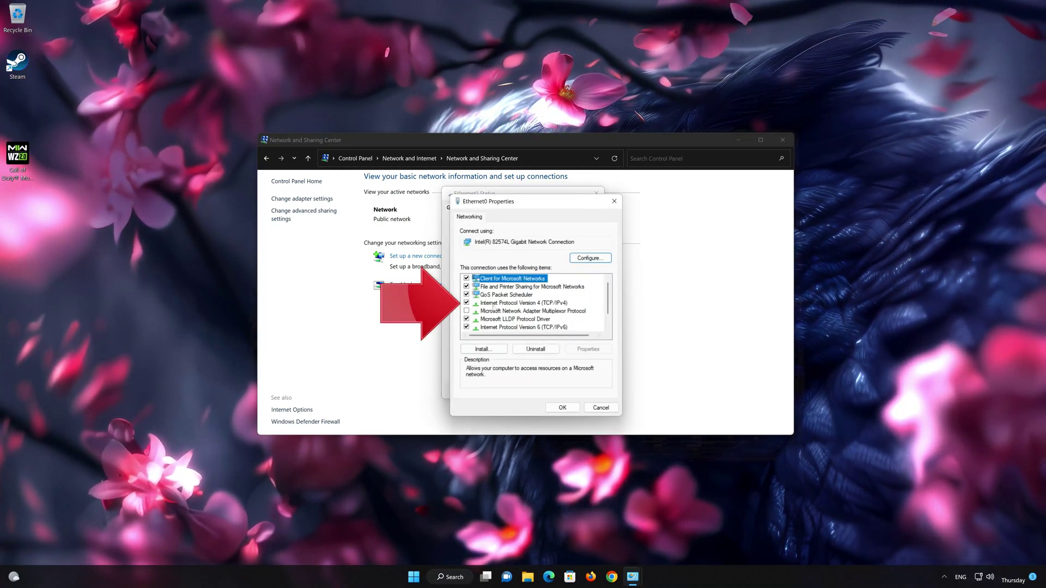
click(470, 304)
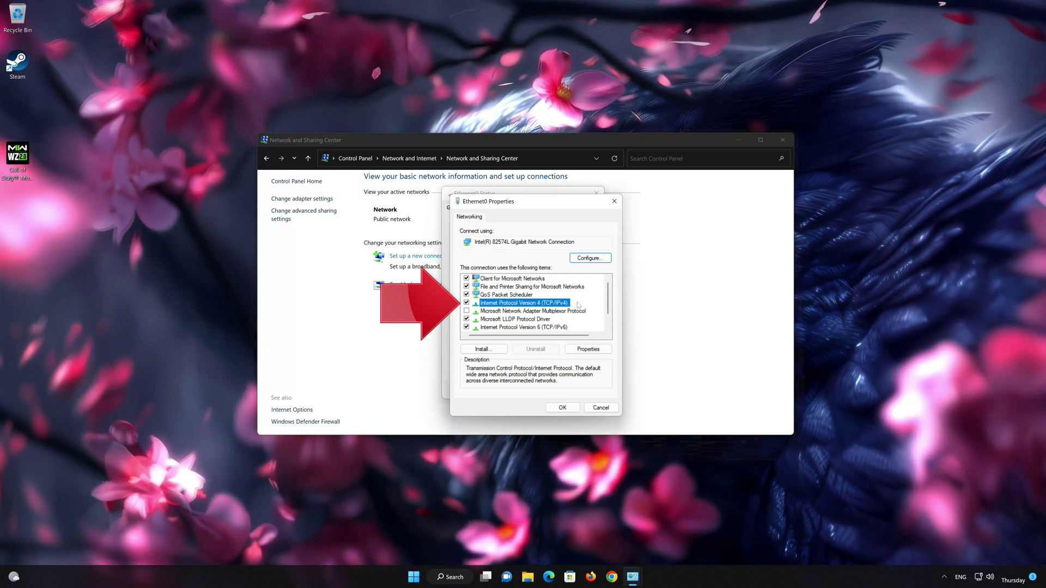
click(590, 350)
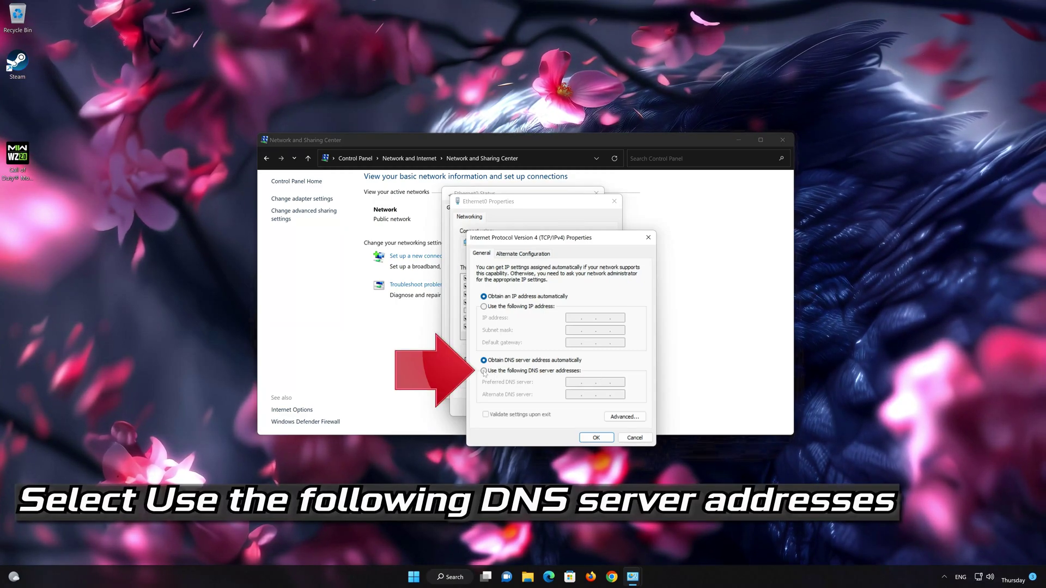
Set DNS servers to 8.8.8.8 and 8.8.4.4, save, and close the Ethernet0 dialogs.
click(484, 371)
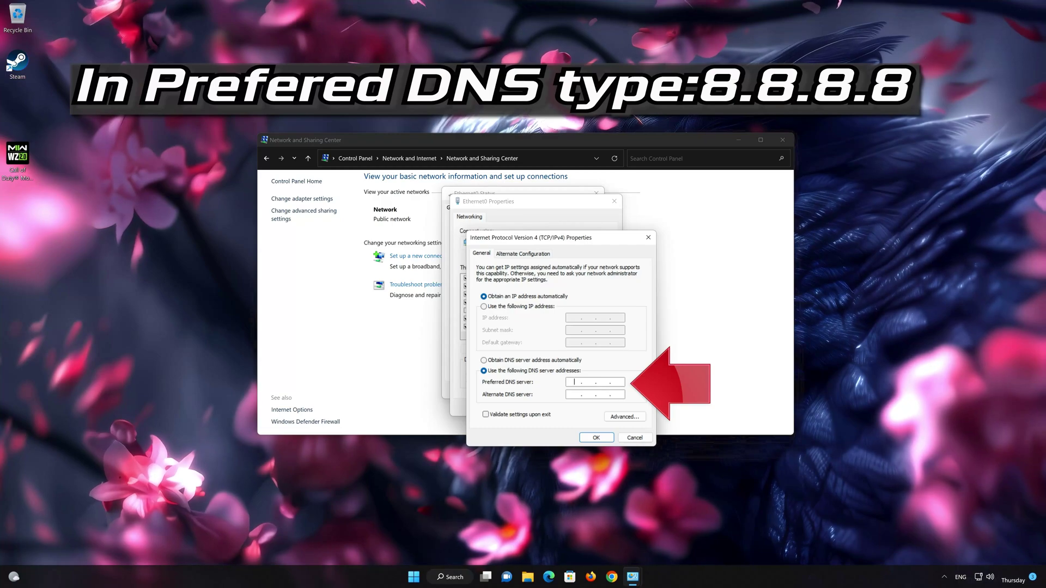
text(8.8.)
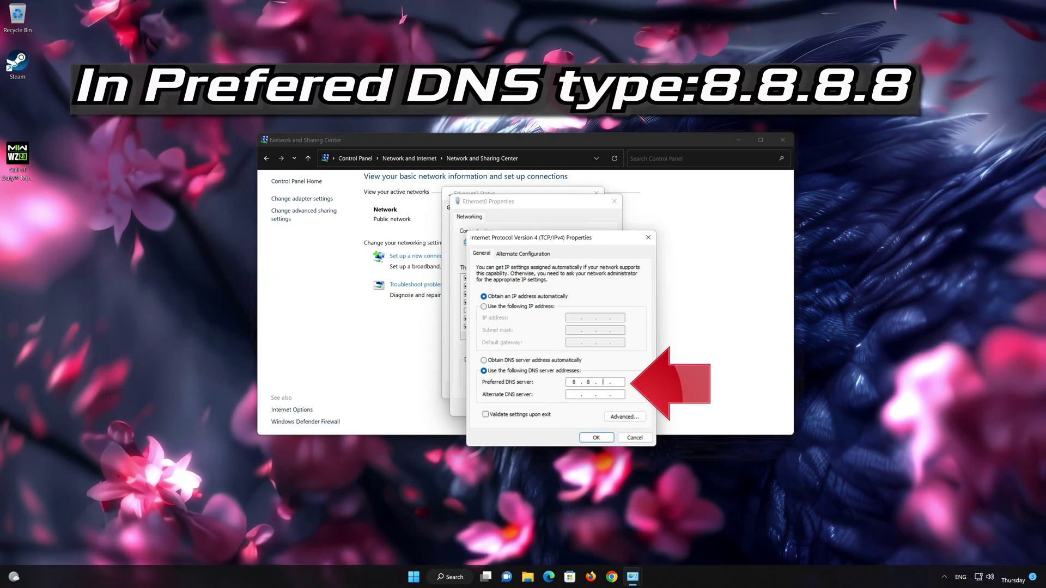
text(8.8)
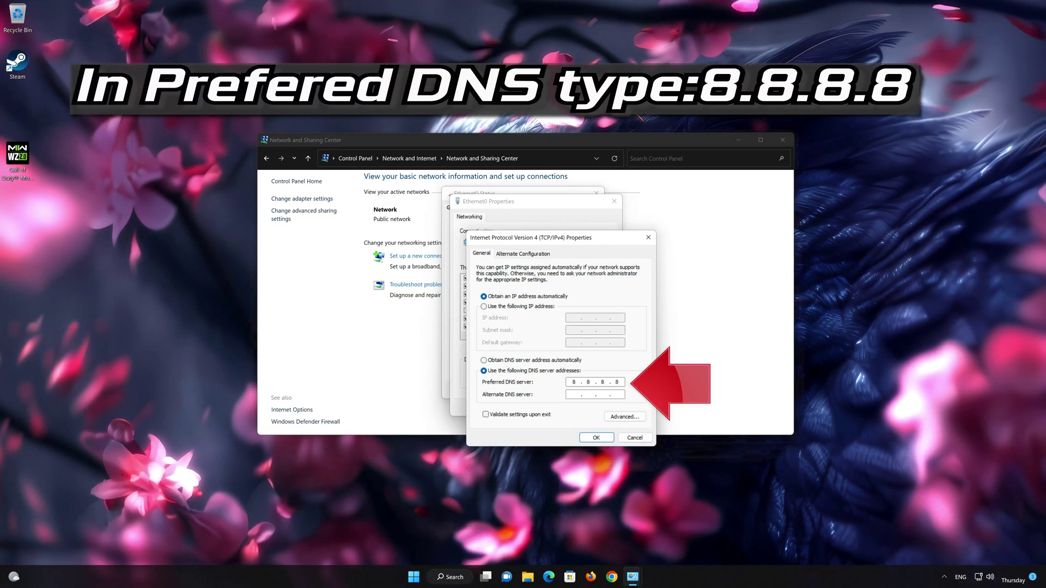
click(574, 394)
text(8.8)
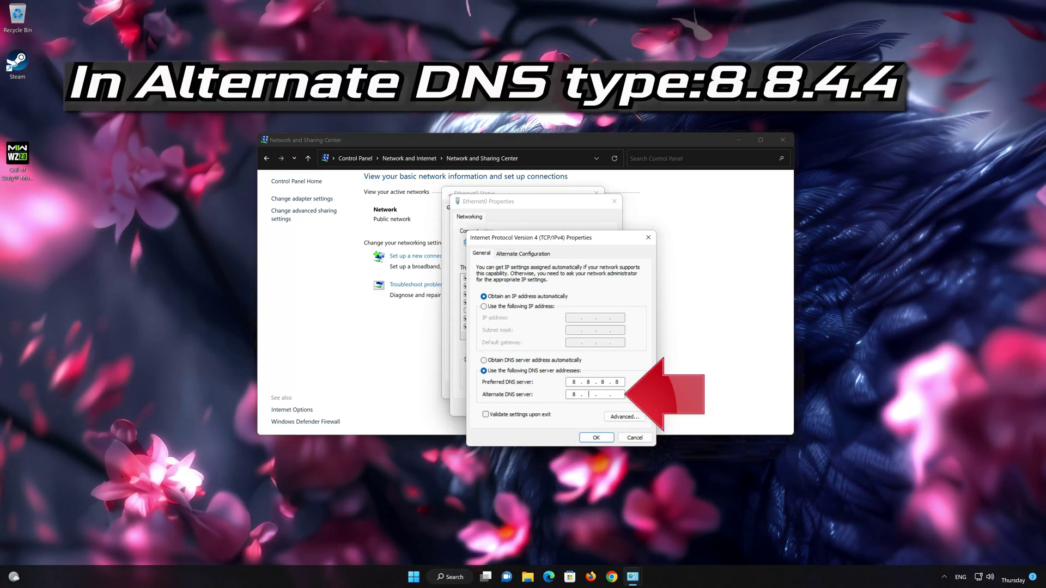
text(.4.4)
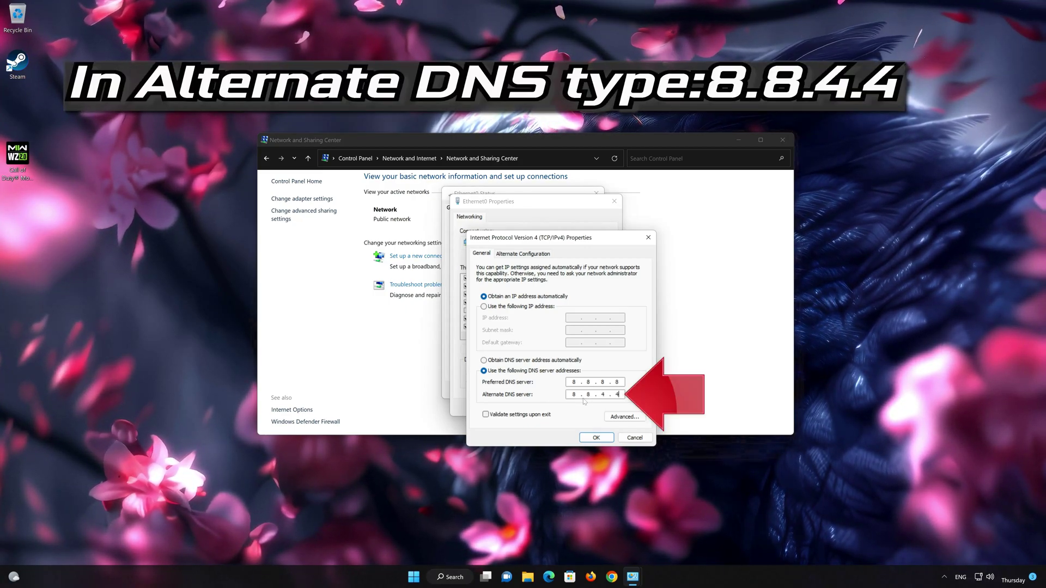
click(597, 437)
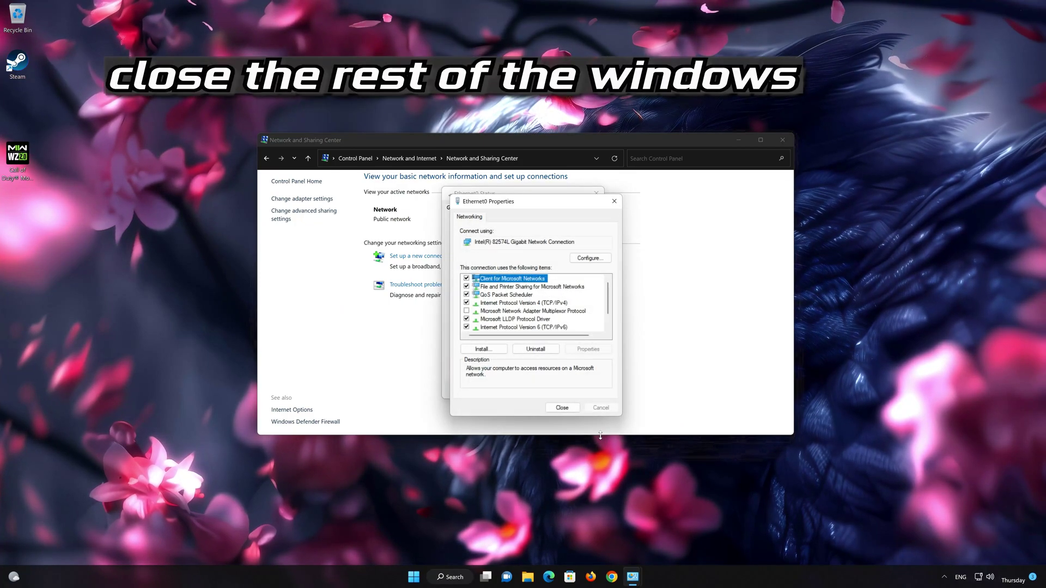
click(565, 409)
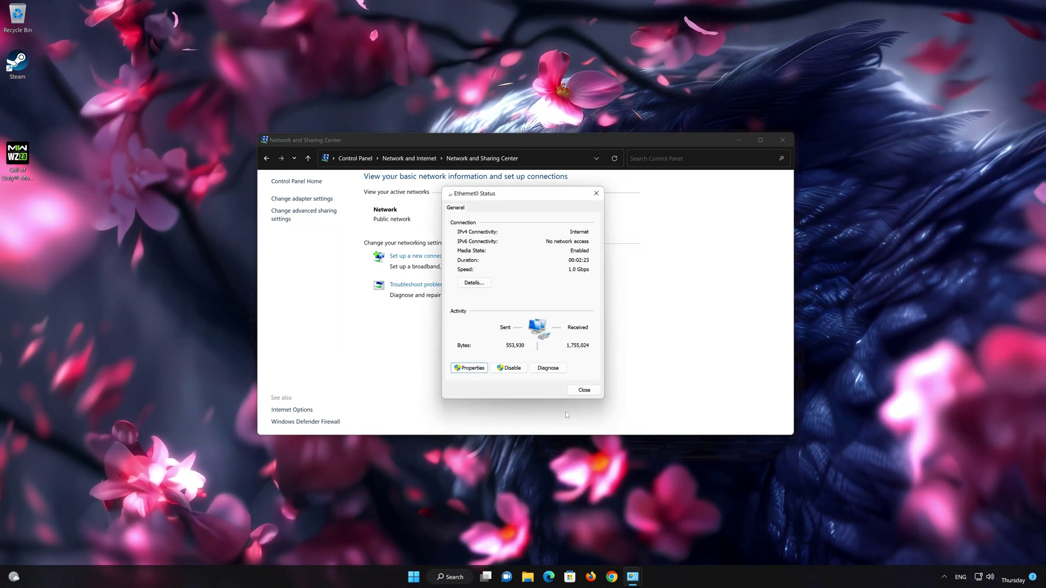
click(588, 393)
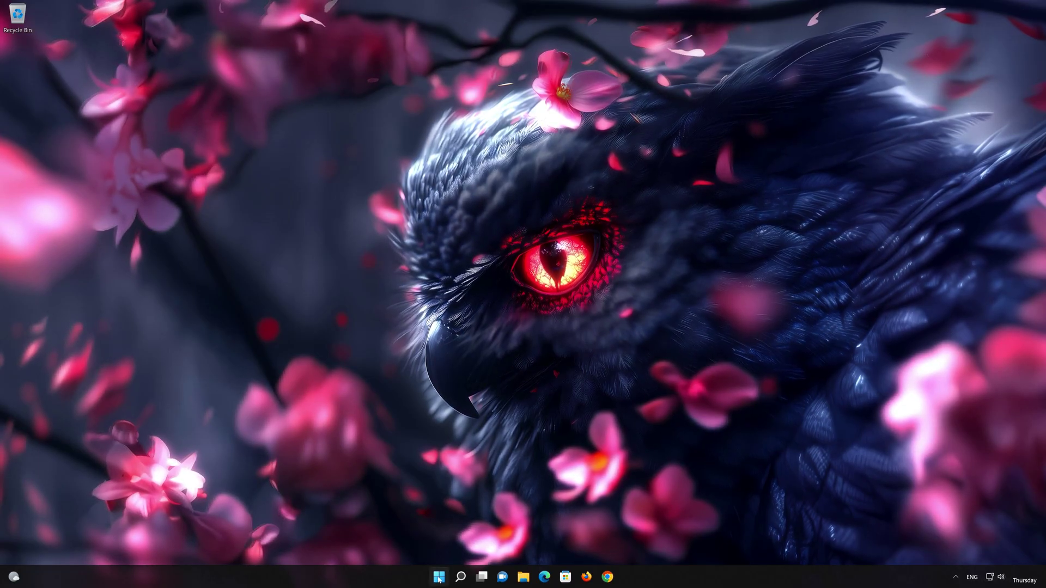
Open Settings and go to Network & internet > Advanced network settings.
click(438, 578)
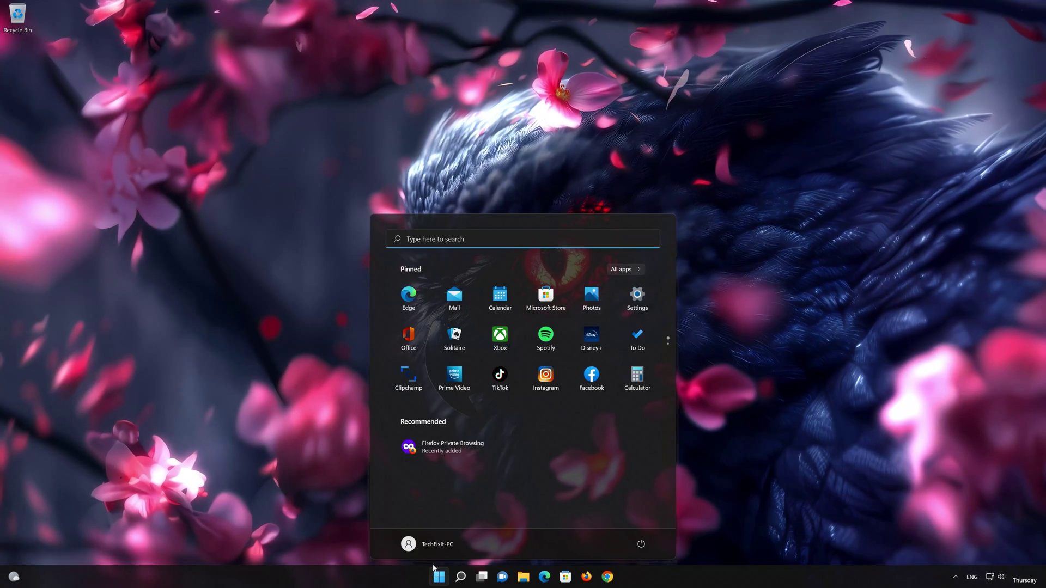
click(635, 303)
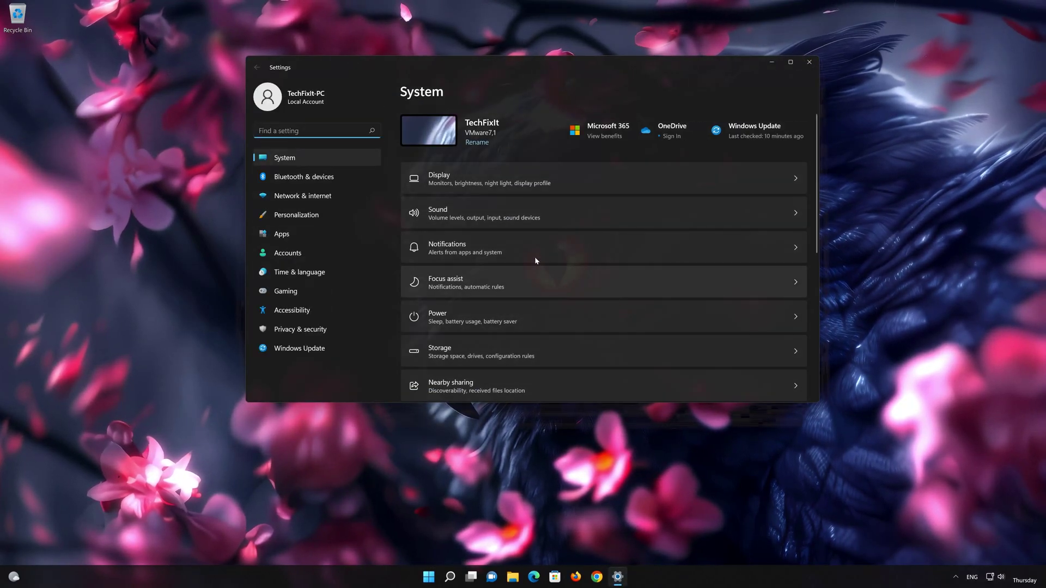
click(316, 199)
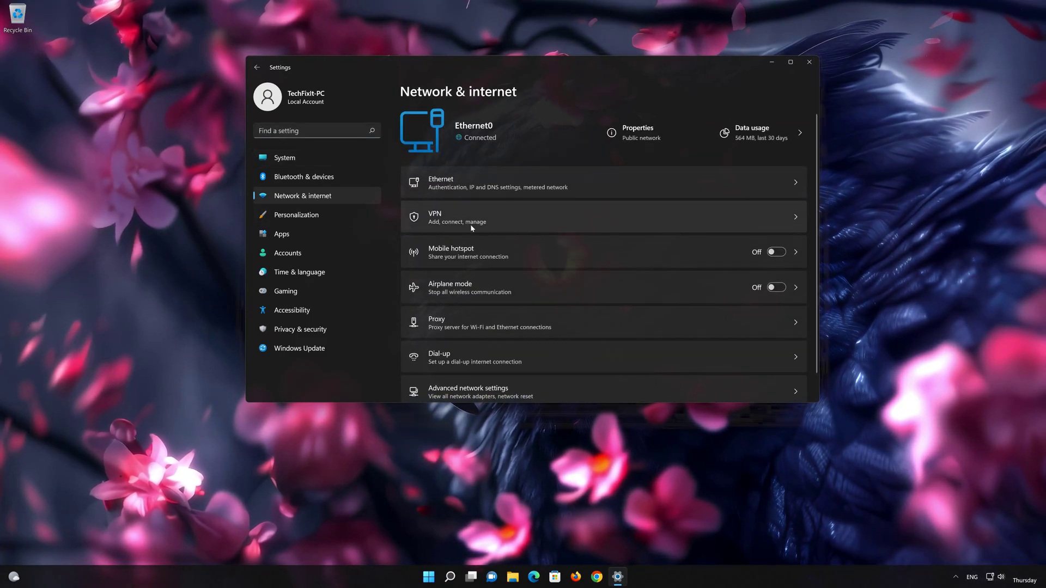
scroll(488, 234, down, 1)
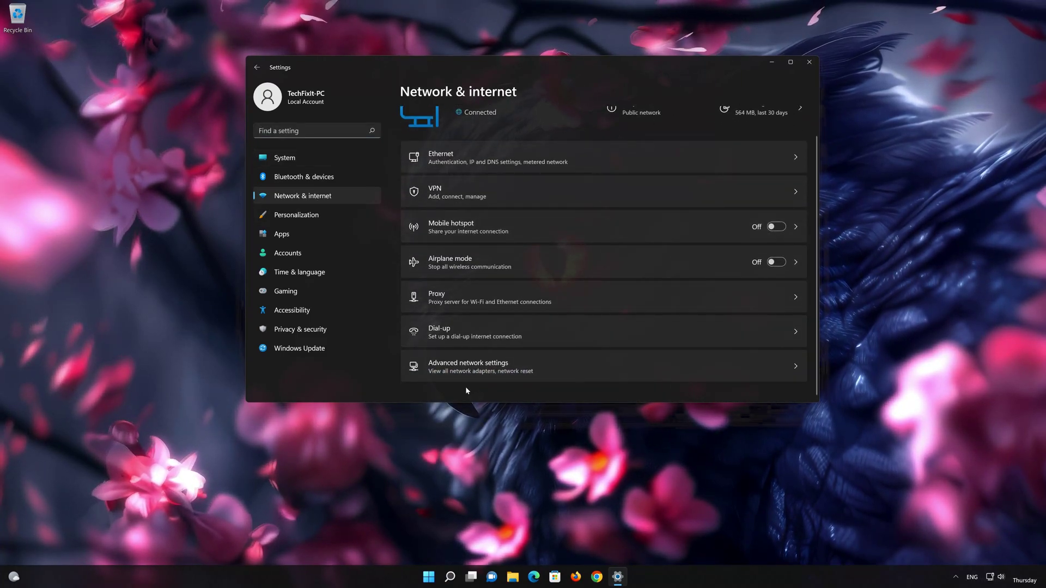
click(477, 375)
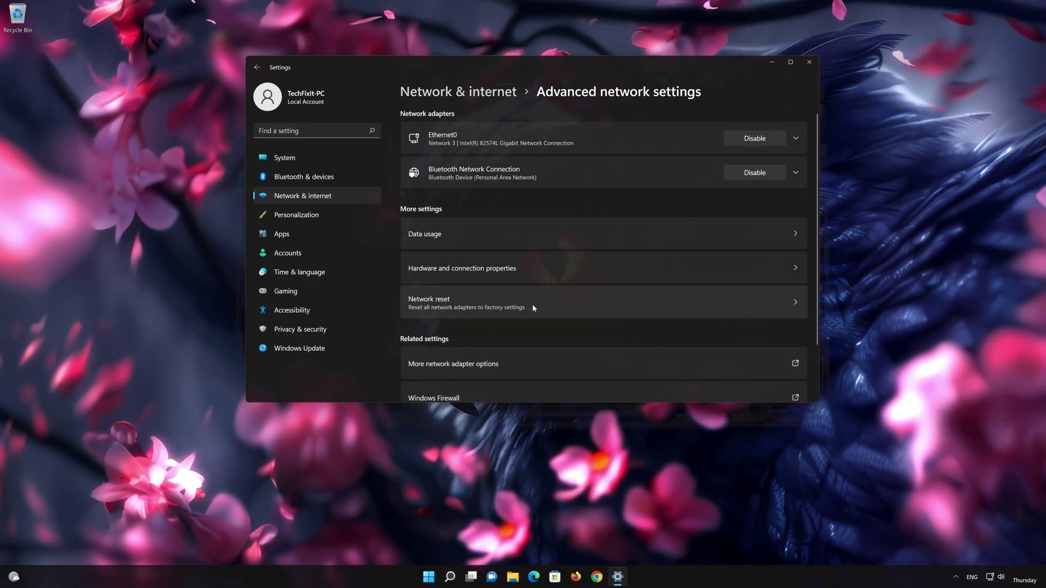
Run Network reset, confirm with Yes, dismiss the sign-out notice, and close Settings.
click(484, 303)
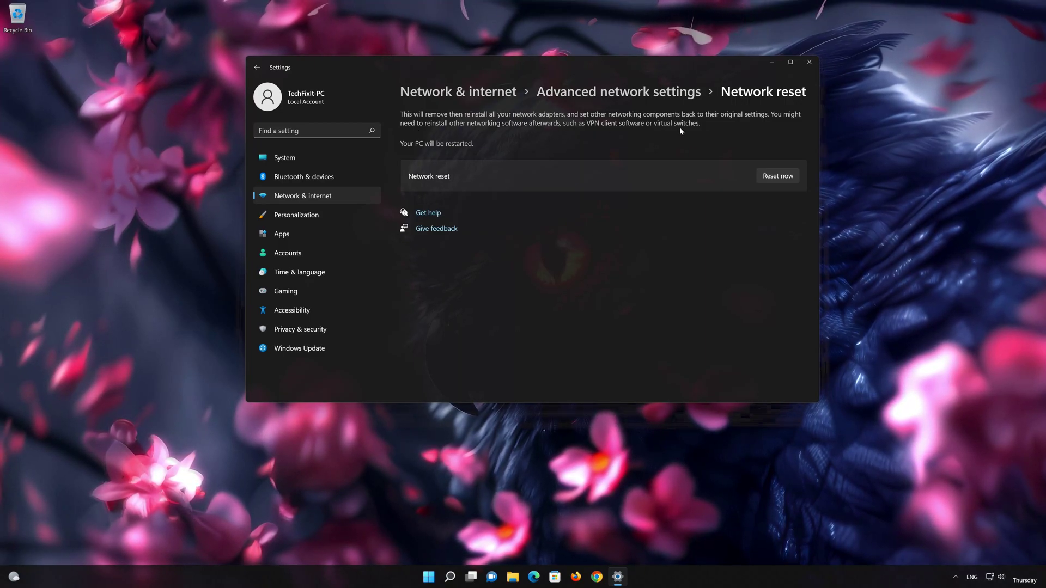
click(787, 176)
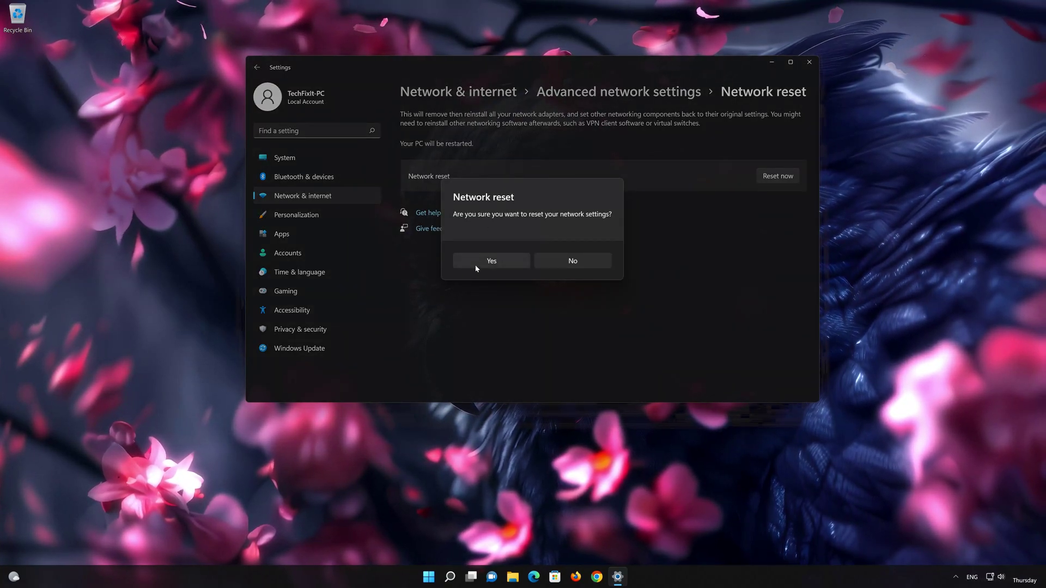
click(477, 261)
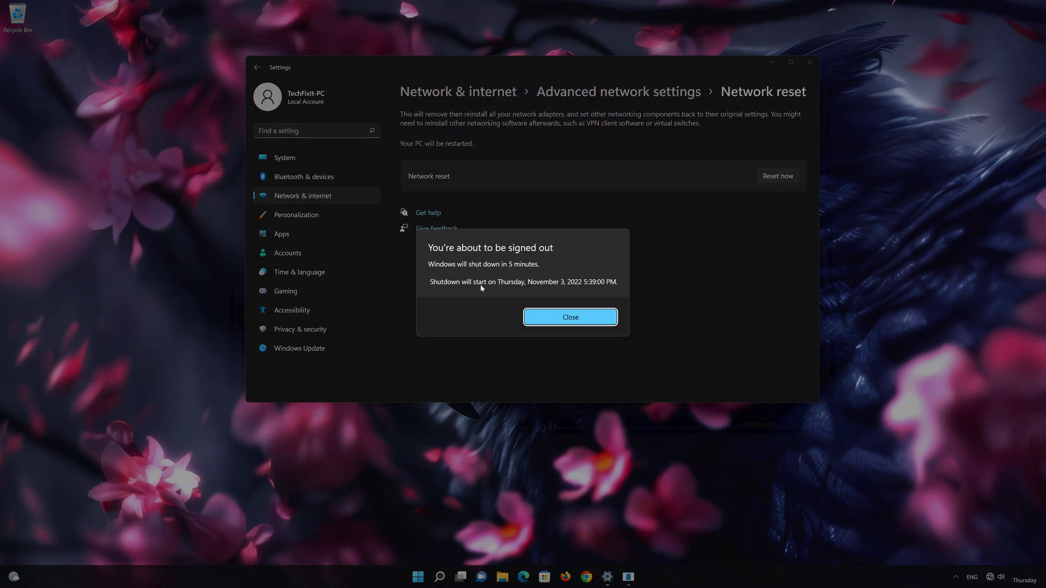
click(572, 318)
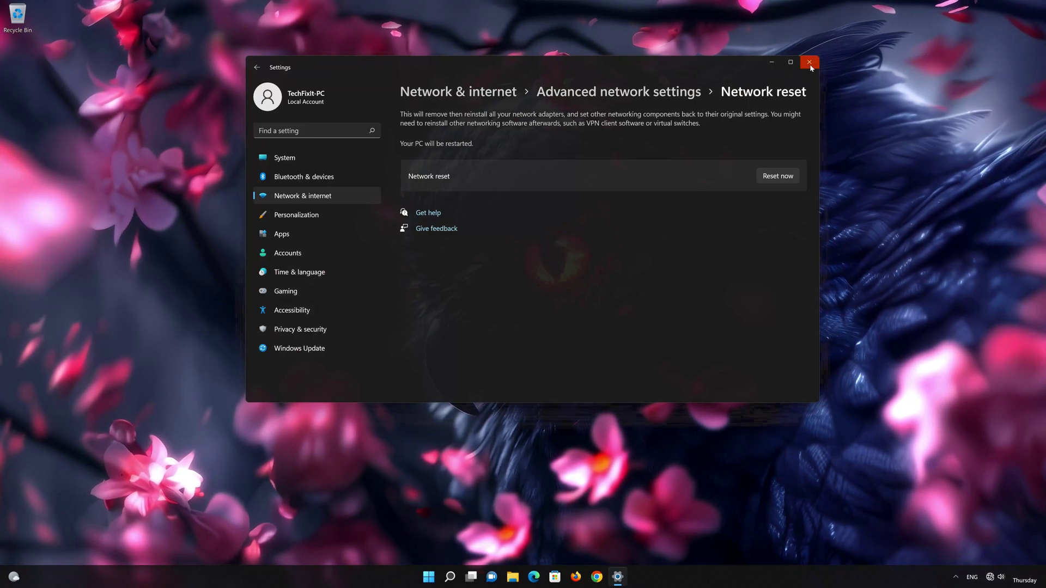
click(809, 62)
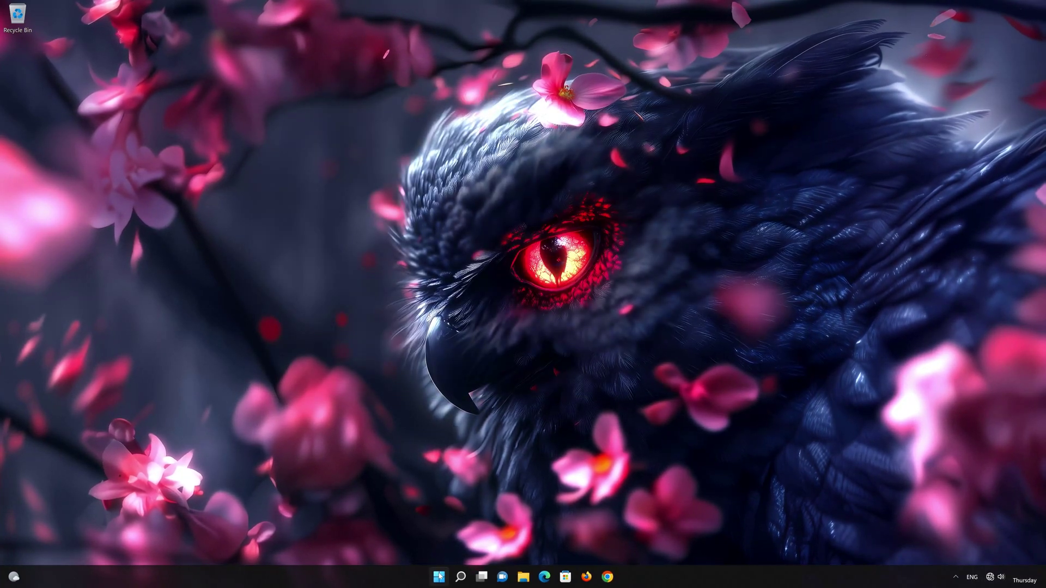
Restart the PC, then launch Command Prompt as administrator from a 'cmd' Start search.
click(439, 576)
click(640, 544)
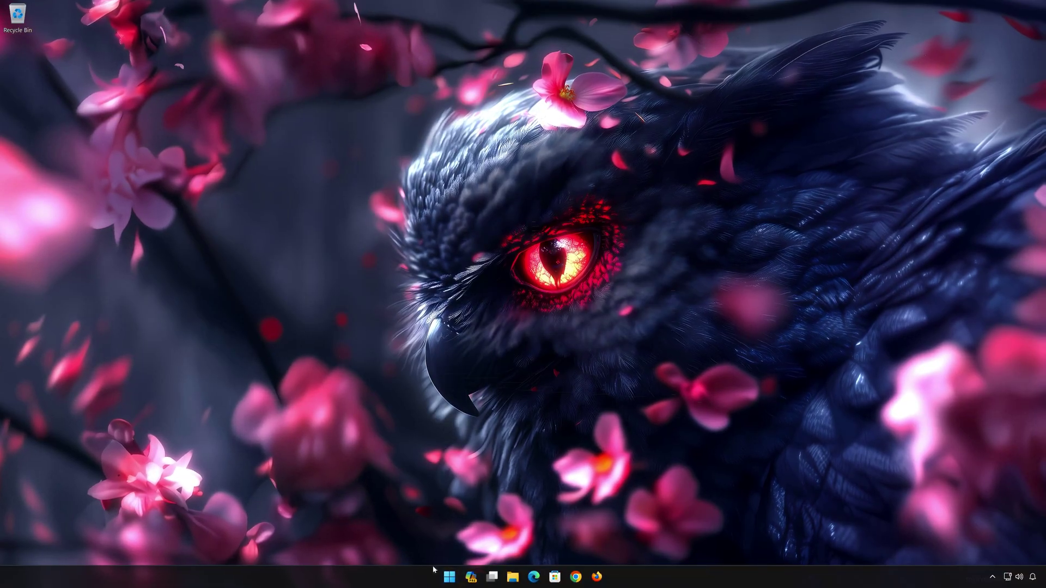
click(450, 576)
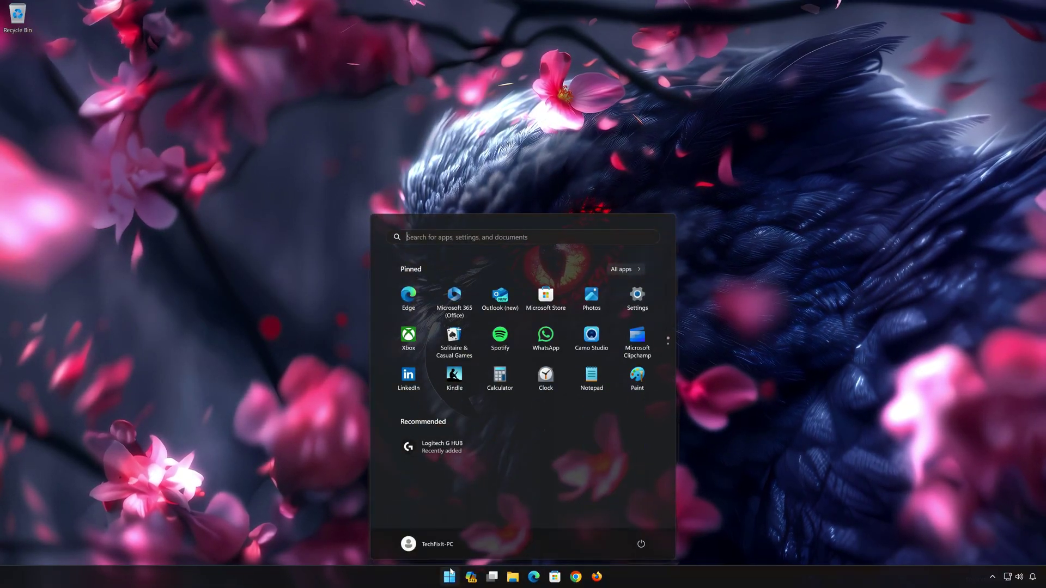
text(cmd)
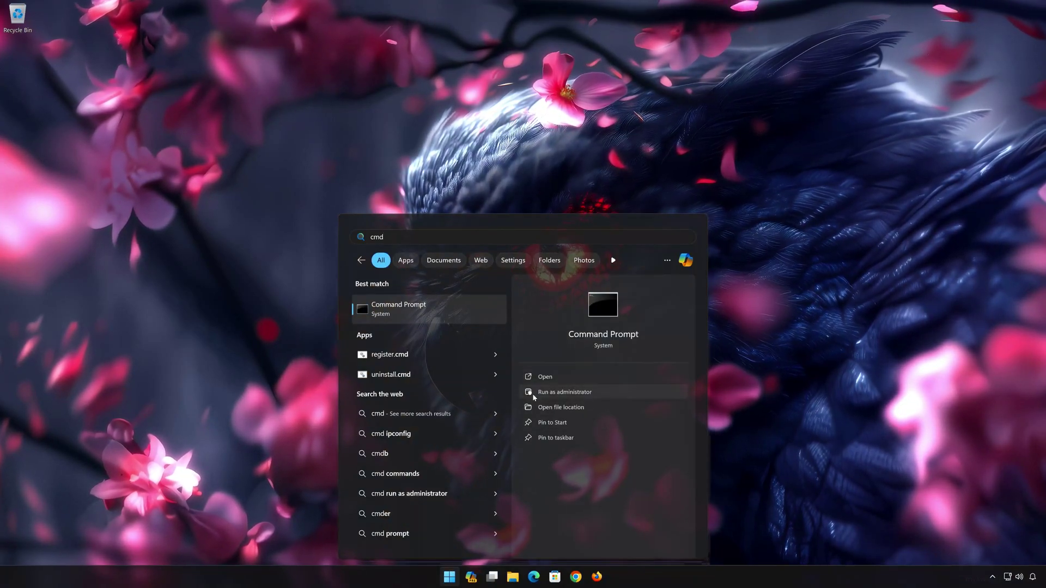
click(614, 392)
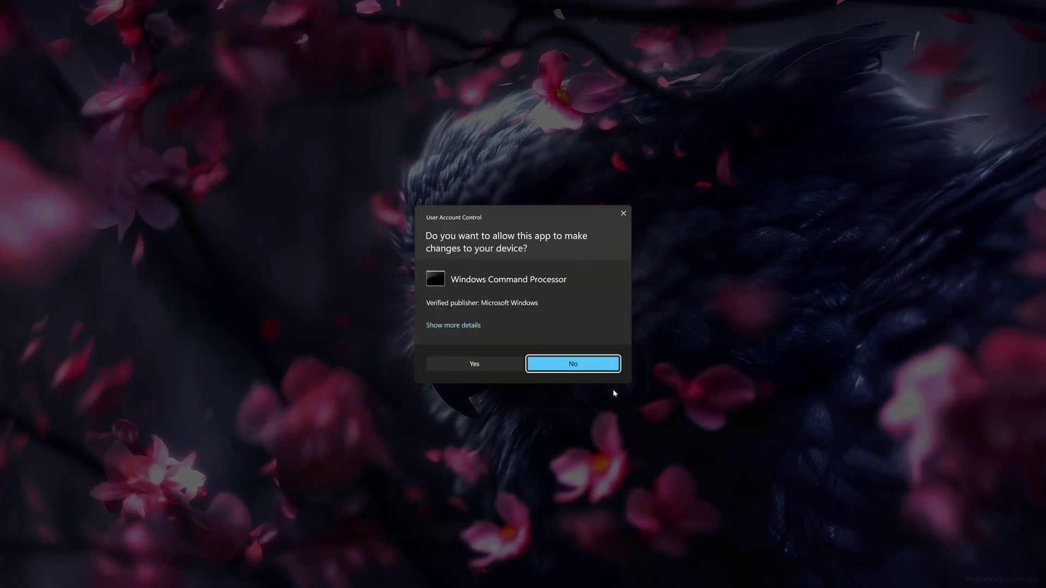
Approve the UAC prompt, centre the console window, and run ipconfig /release.
click(478, 371)
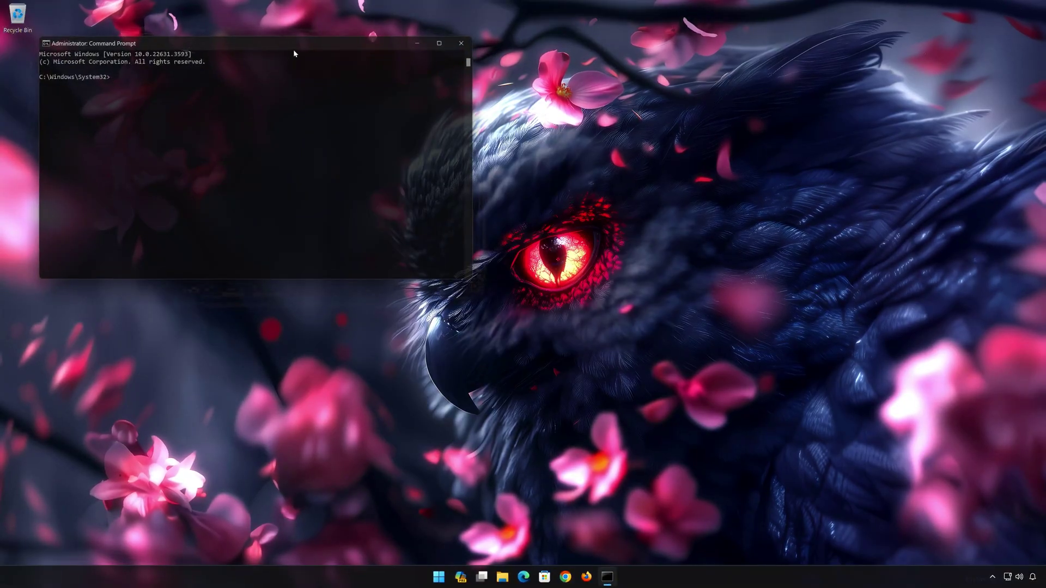
drag(294, 49, 572, 126)
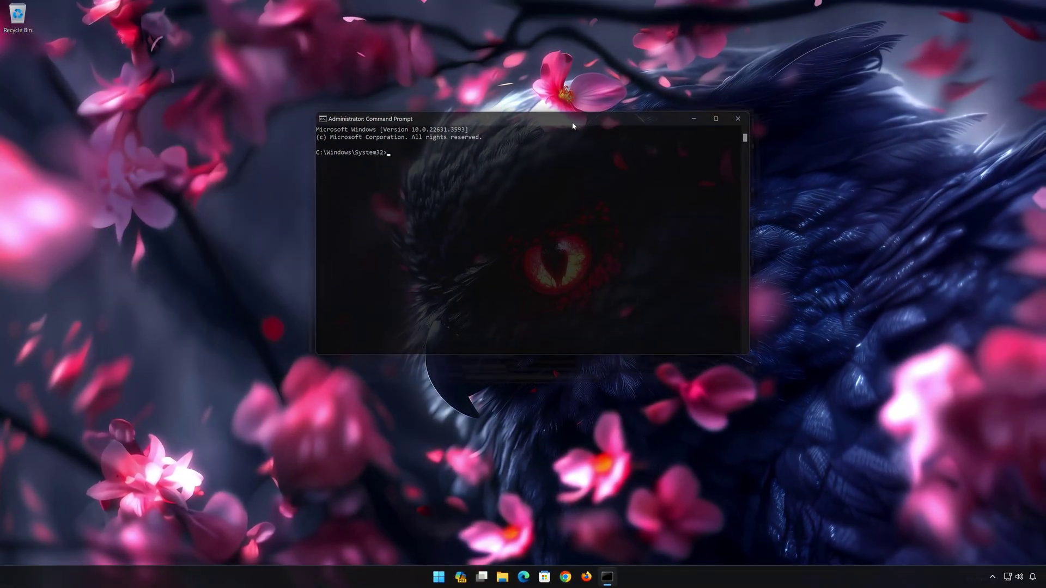
text(ip)
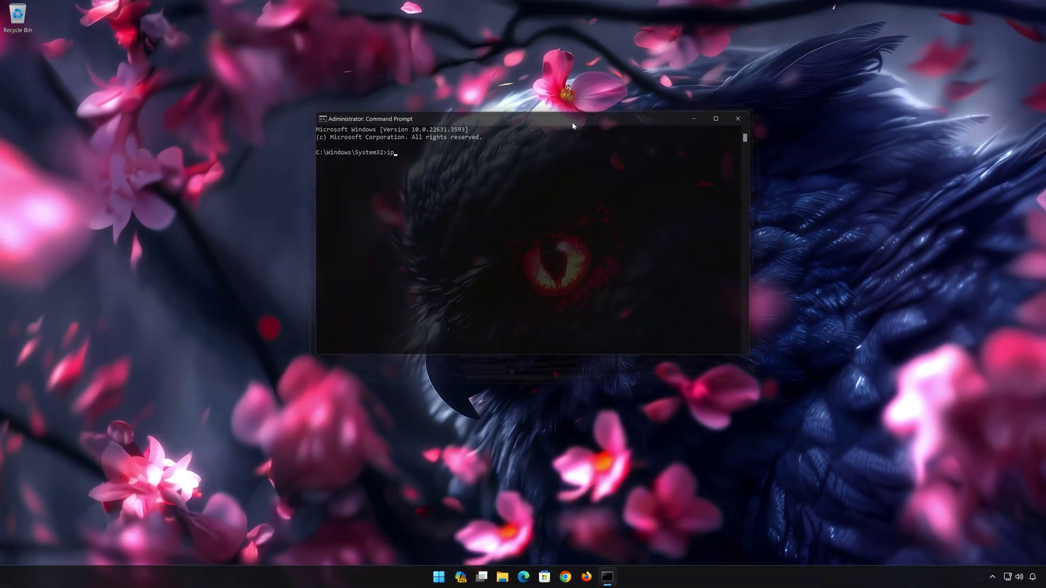
text(conf)
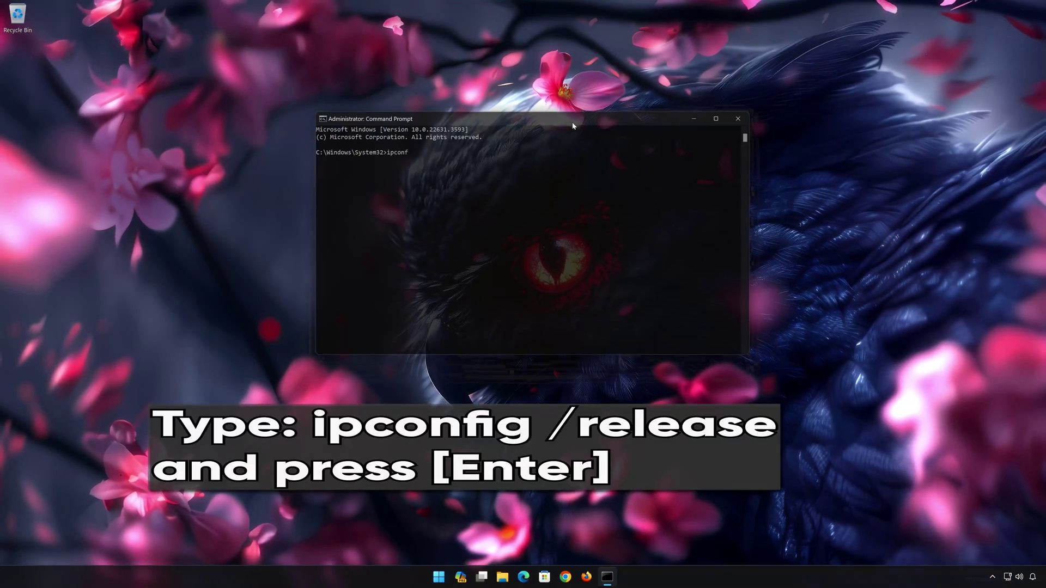
text(ig)
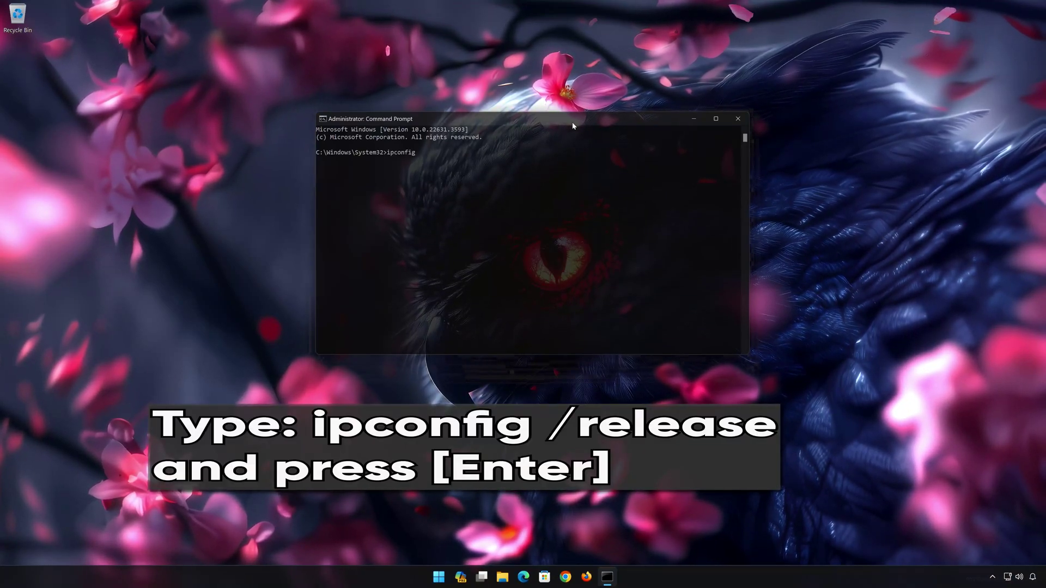
text( /re)
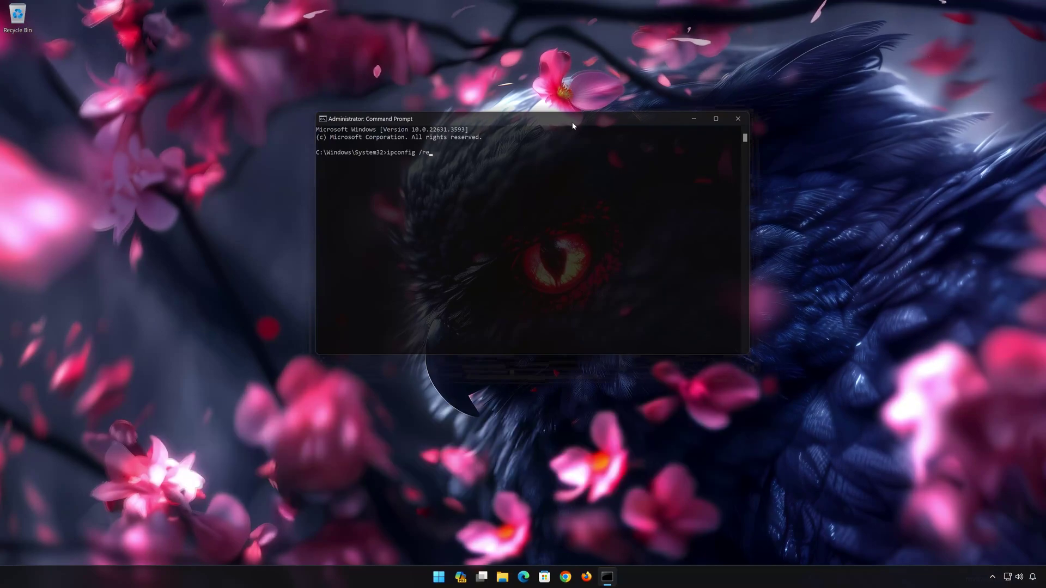
text(lease)
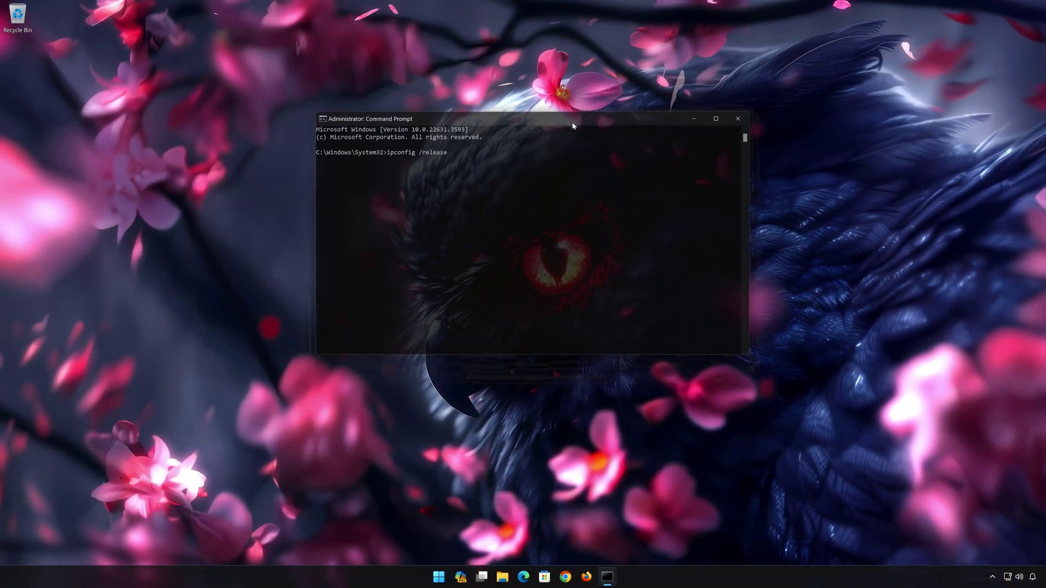
key(Return)
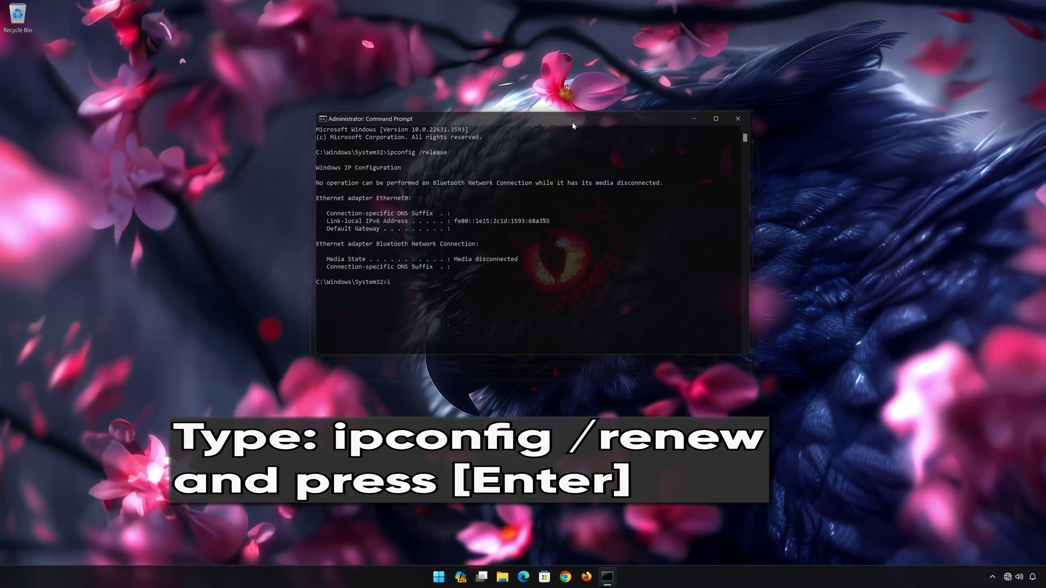
Run ipconfig /renew so Ethernet0 gets 192.168.236.129 with gateway 192.168.236.2.
text(ipconfig /r)
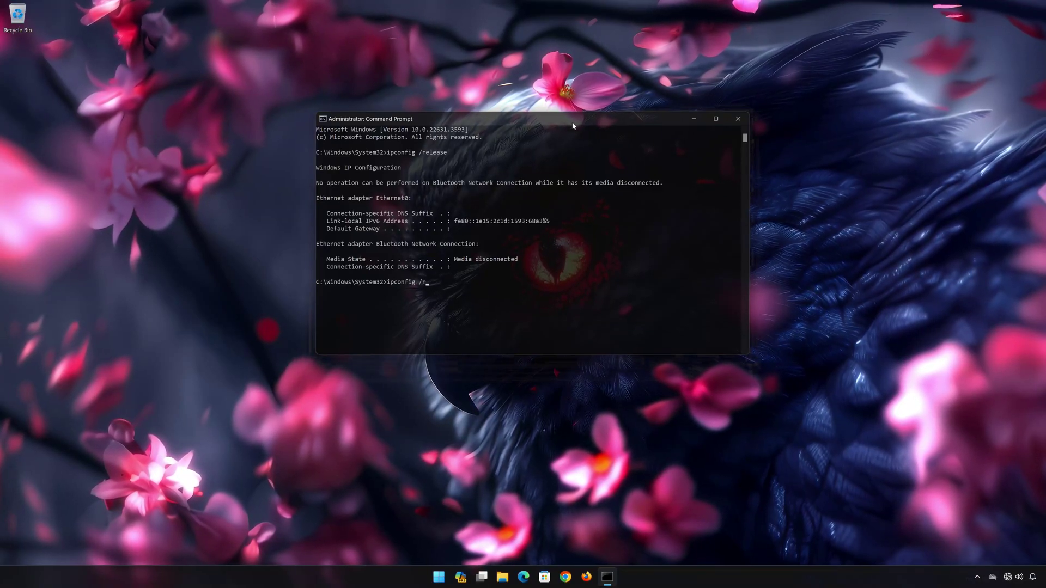
text(enew)
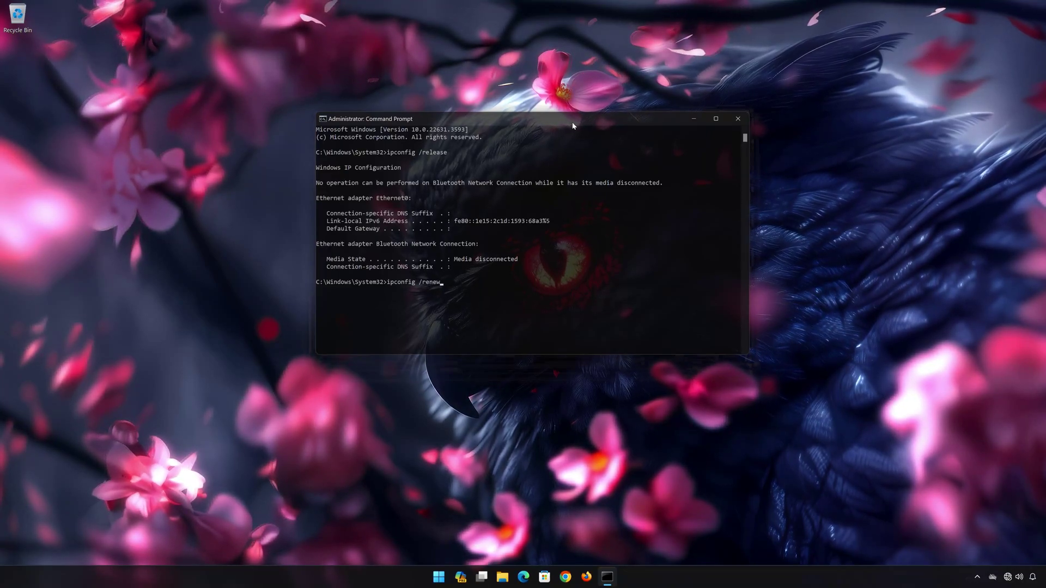
key(Return)
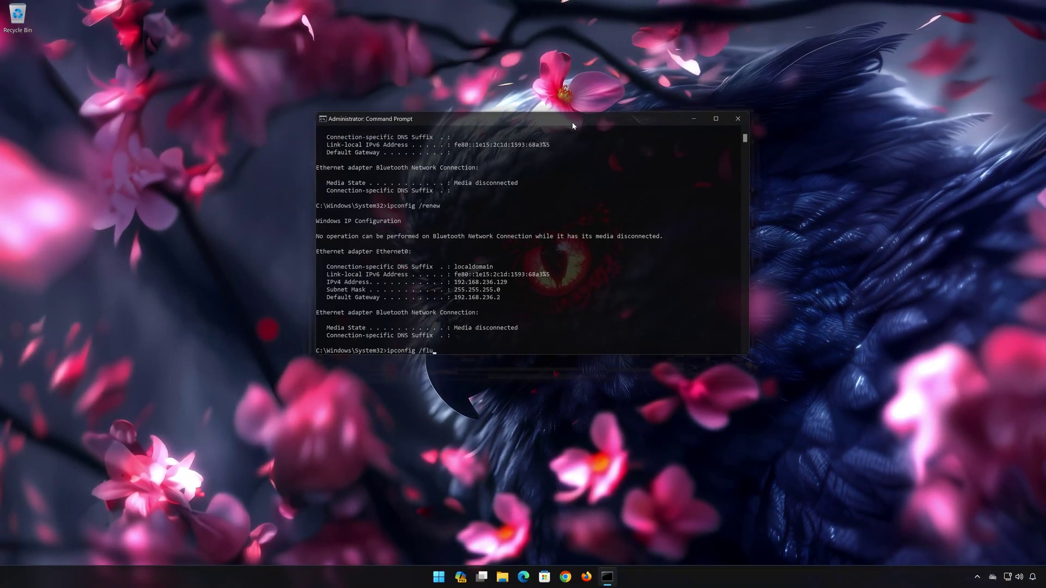
Finish and run ipconfig /flushdns to clear the DNS resolver cache, then type exit.
text(h)
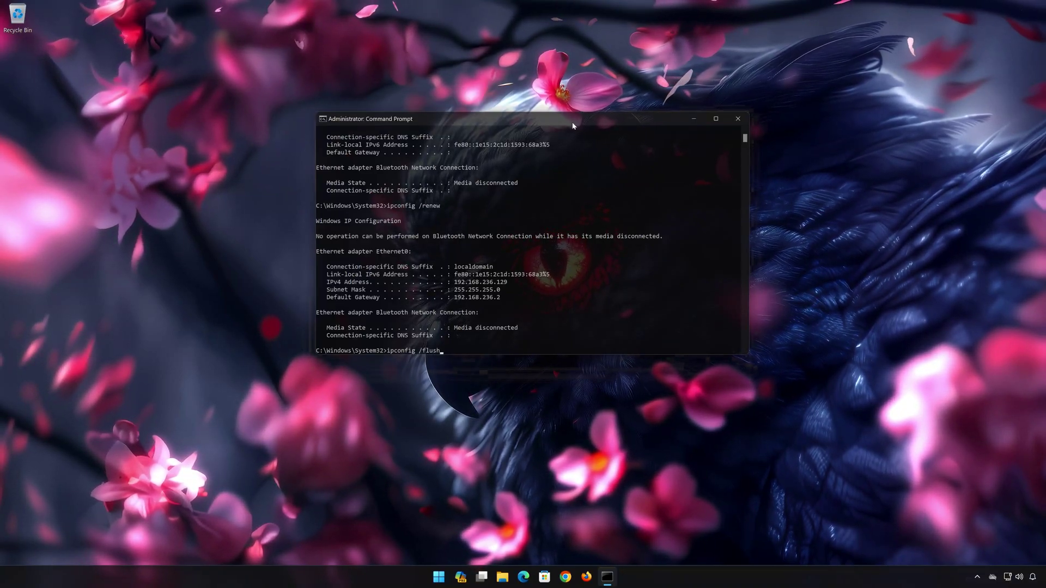
text(dns)
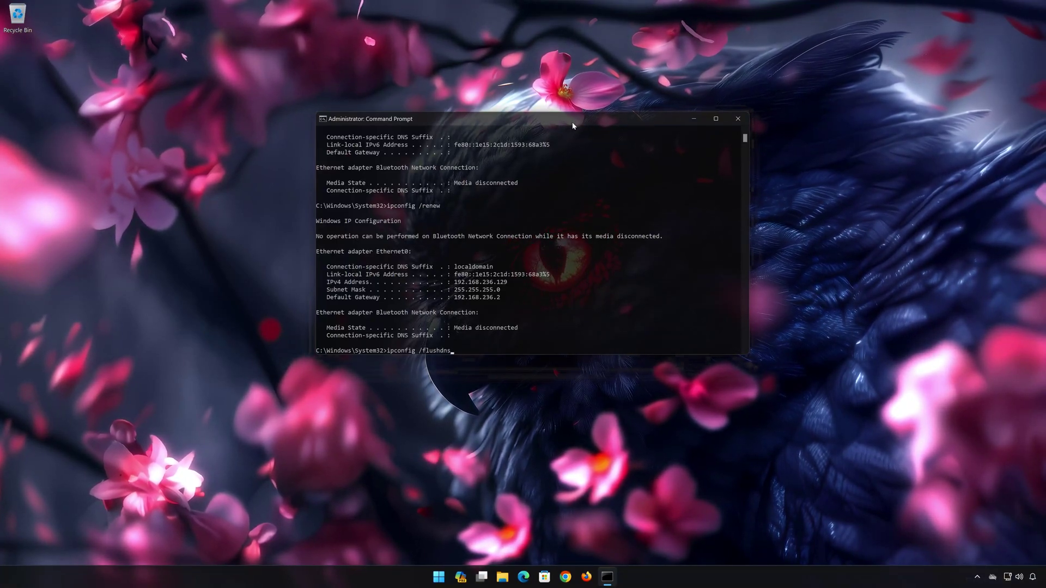
key(Return)
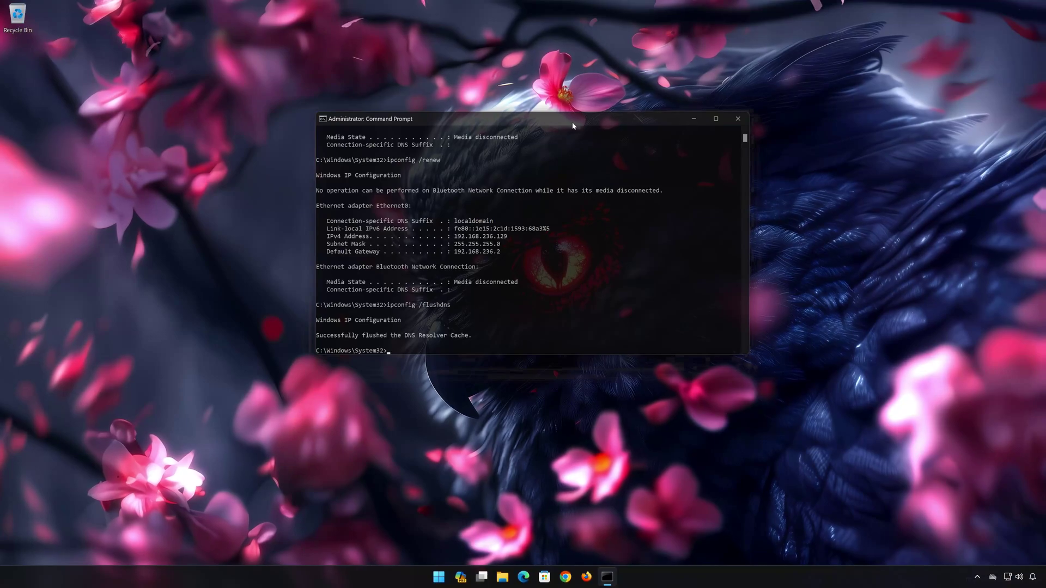
text(exit)
Close Command Prompt and search the Start menu for 'device manager'.
key(Return)
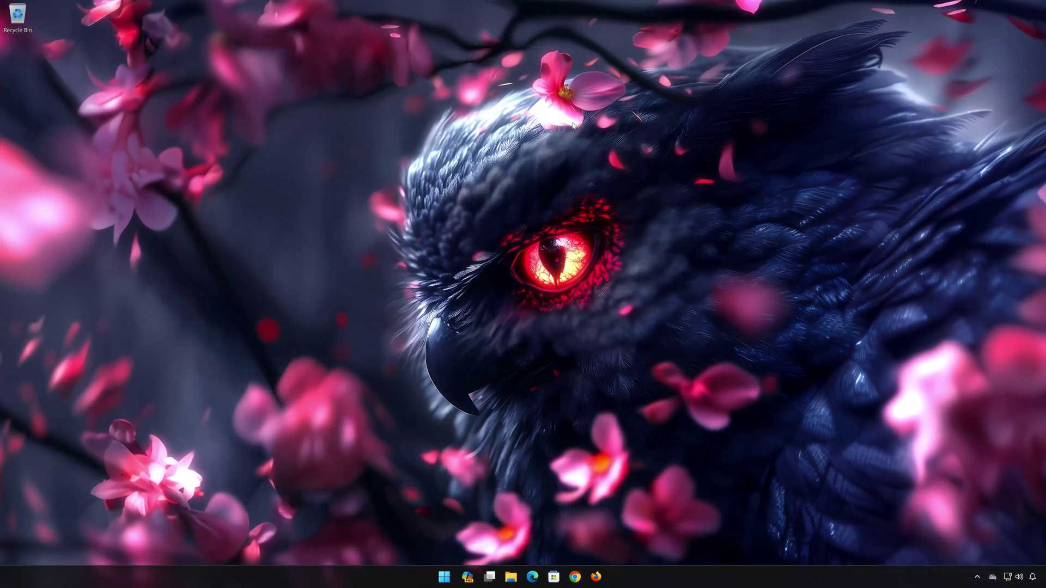
click(451, 578)
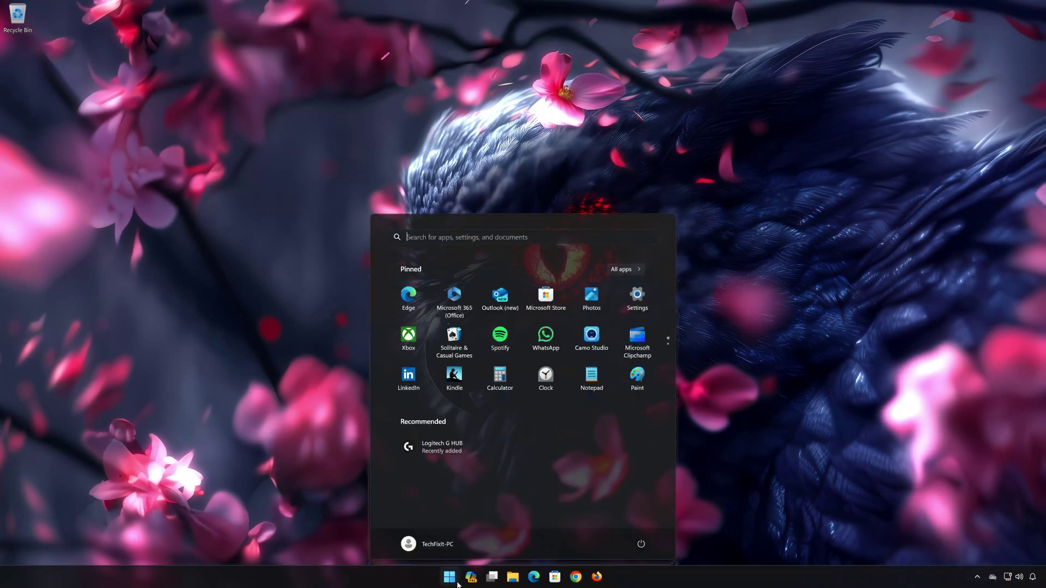
click(640, 544)
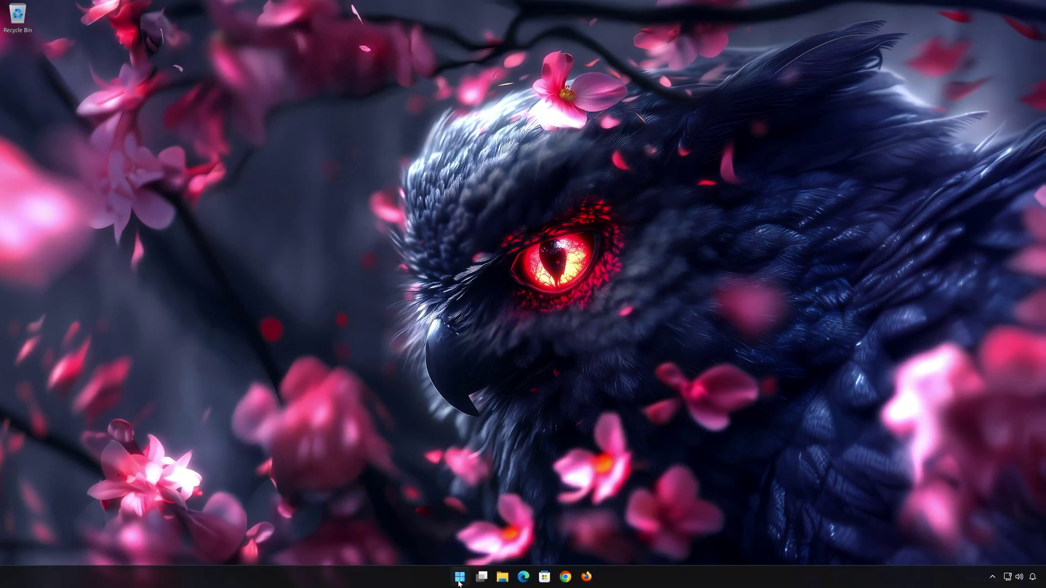
click(459, 580)
text(device manager)
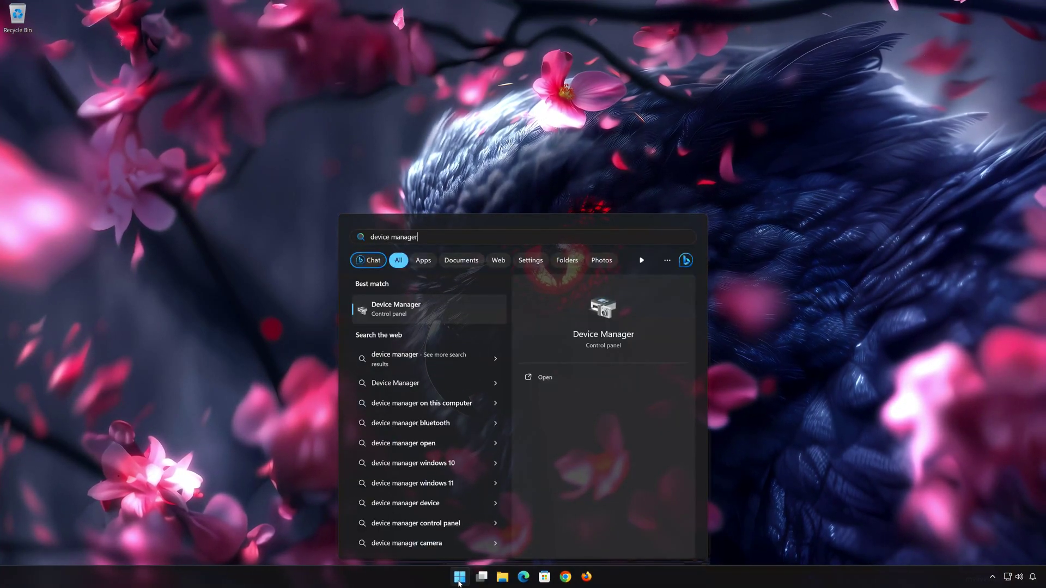
Launch Device Manager, expand Network adapters and bring up the Intel 82574L adapter's context menu.
click(428, 308)
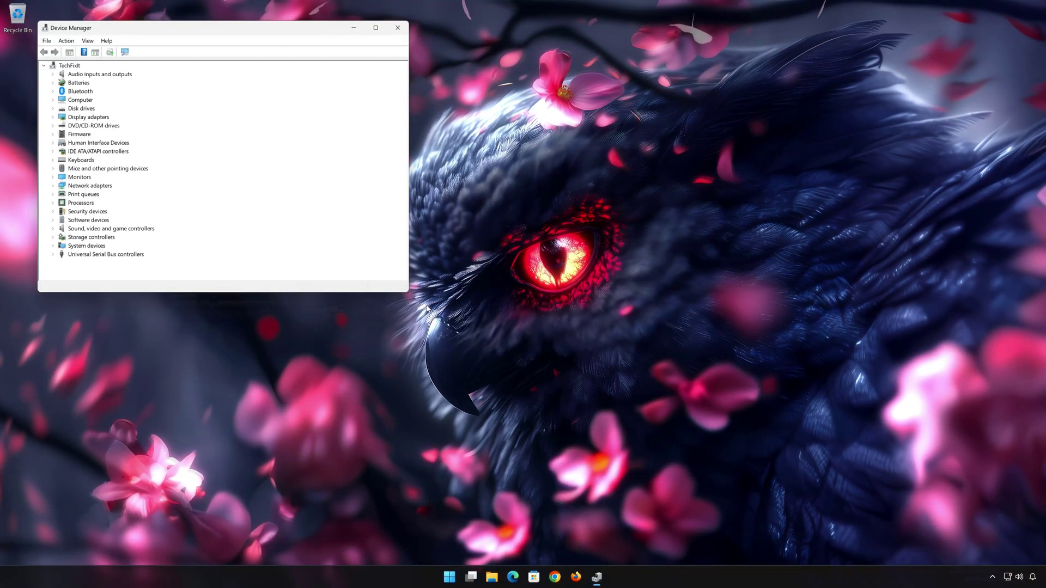
drag(261, 28, 579, 146)
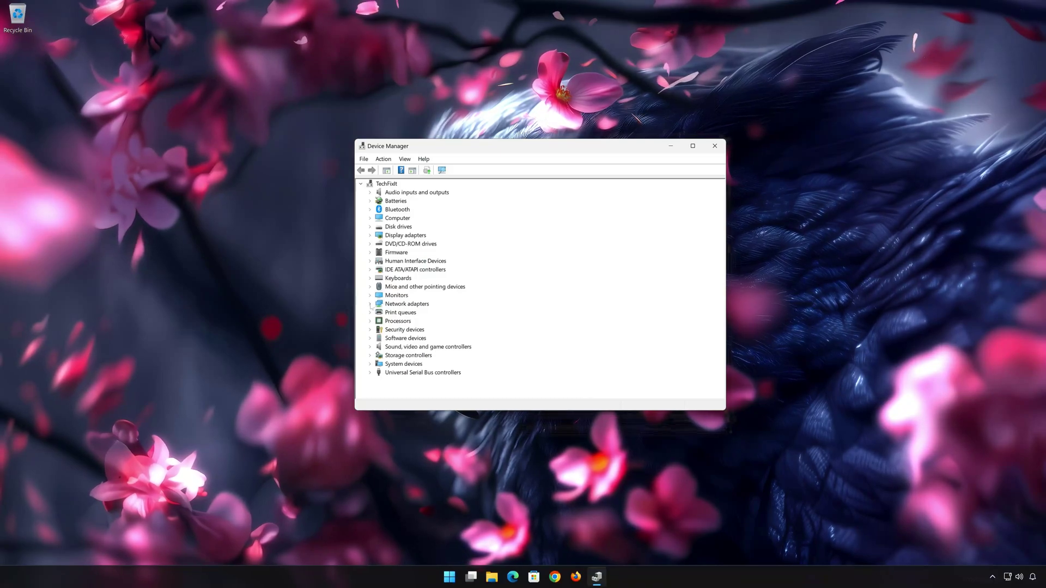
click(370, 304)
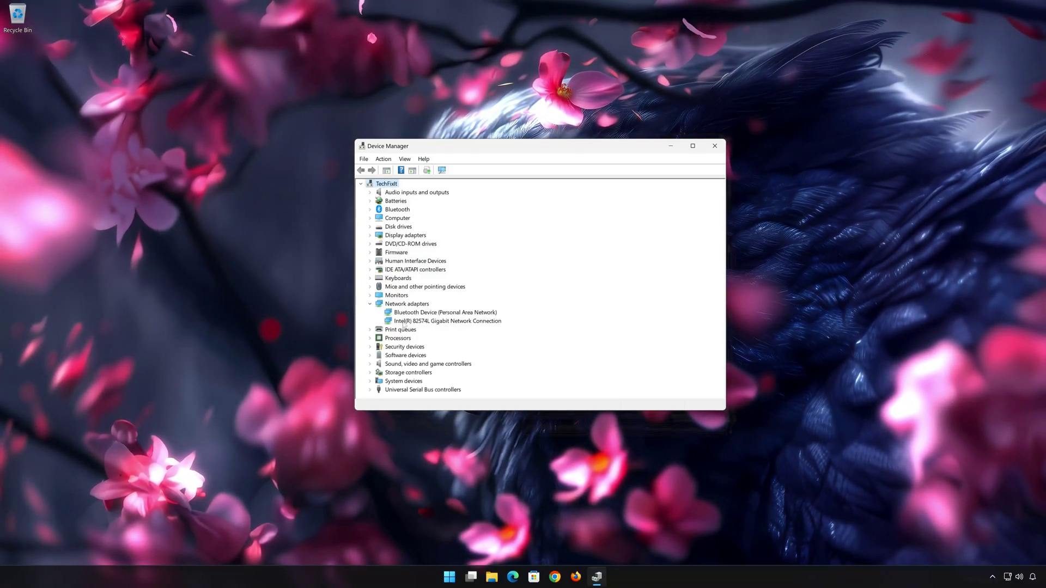
right_click(403, 321)
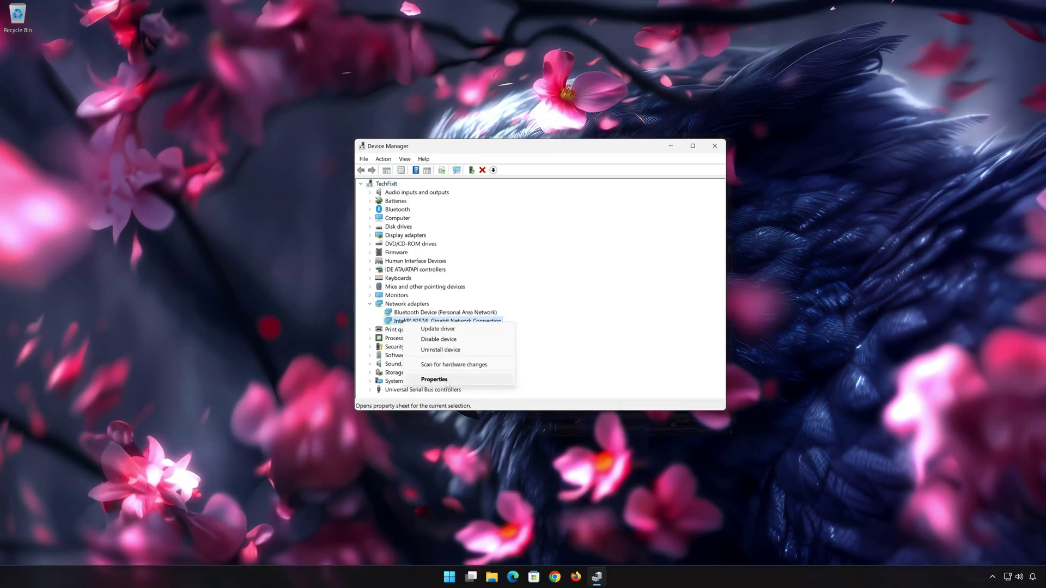
Open the Intel 82574L adapter's properties and start Update Driver from the Driver tab.
click(466, 381)
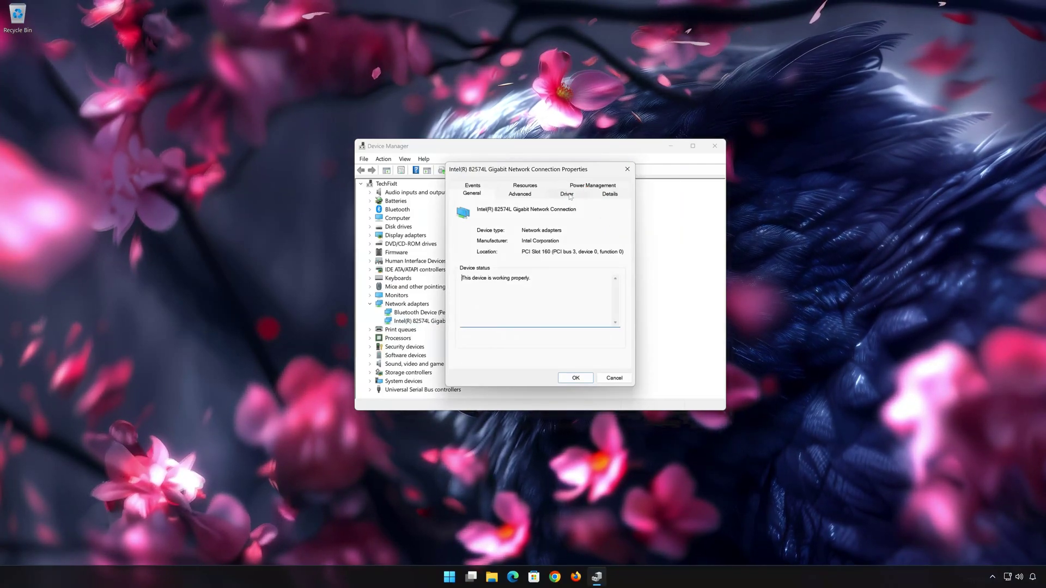
click(567, 194)
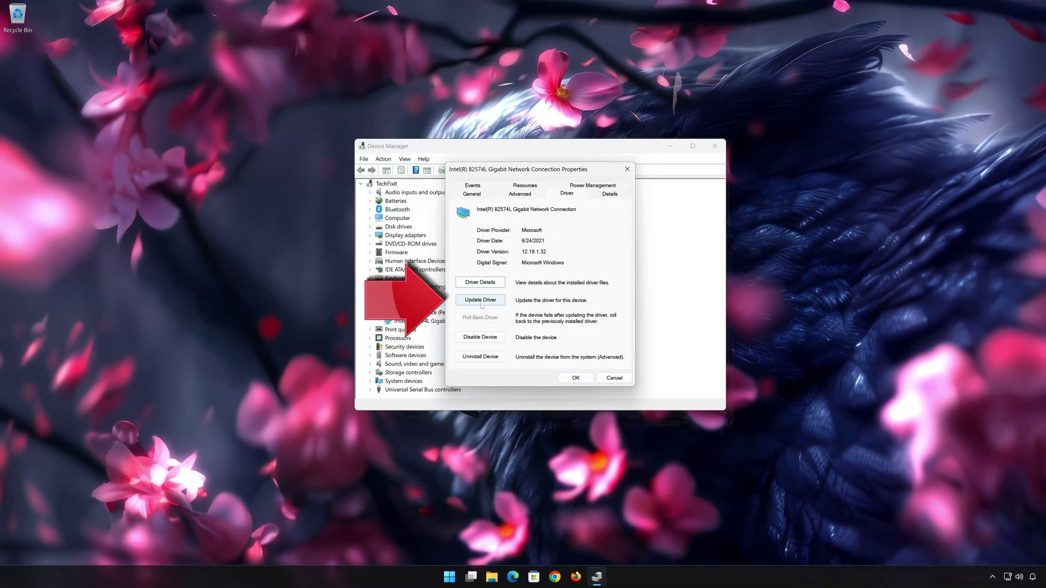
click(479, 300)
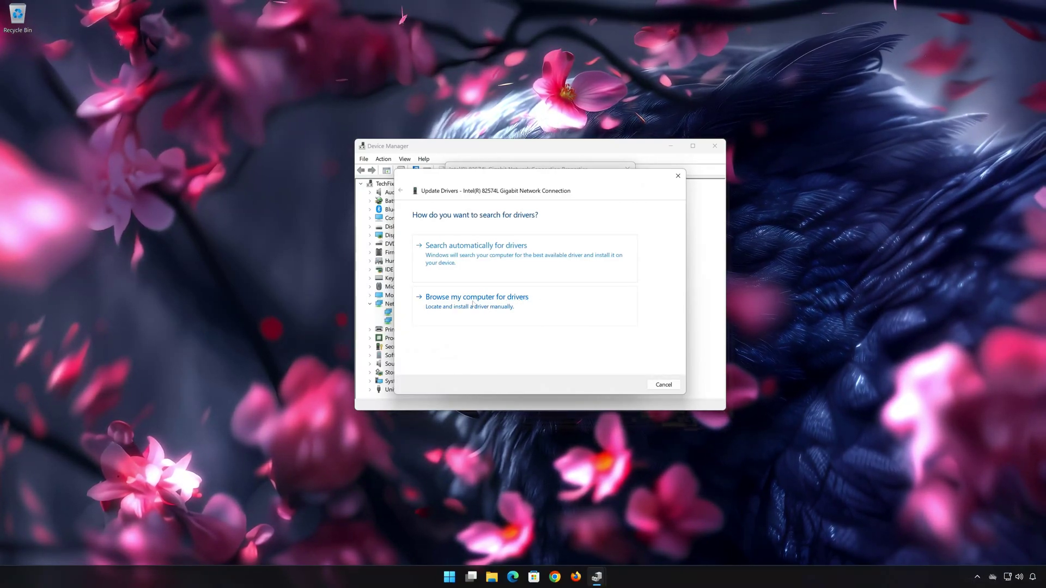
Browse manually, pick Intel(R) 82574L Gigabit Network Connection from the compatible list, and install it.
click(472, 304)
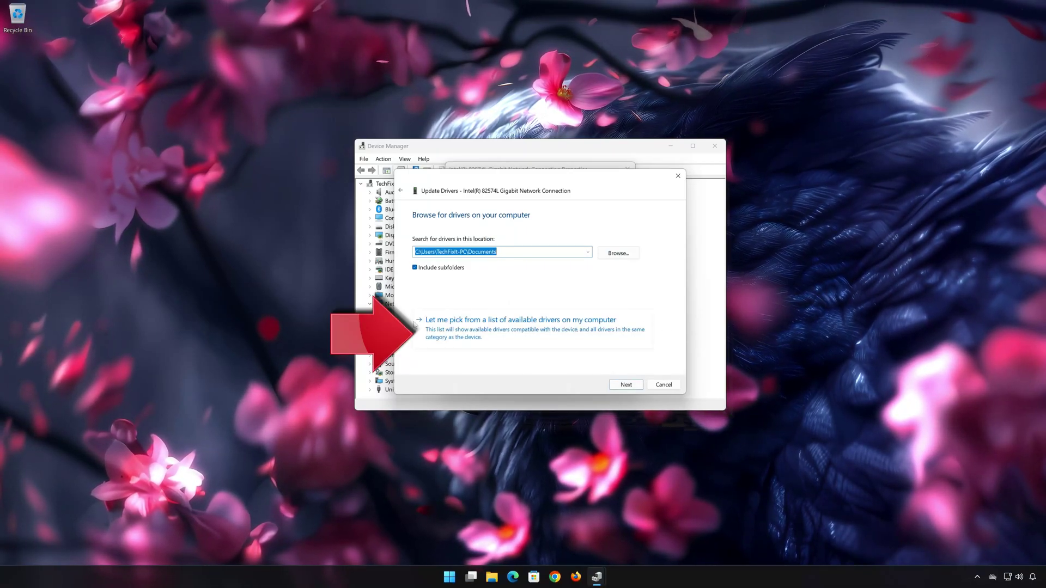
click(504, 330)
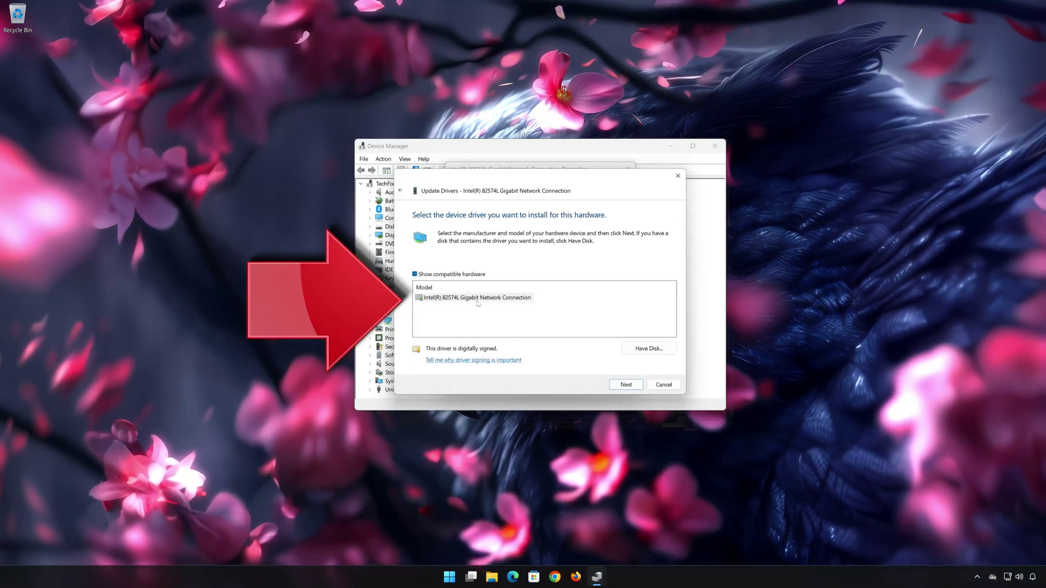
click(466, 303)
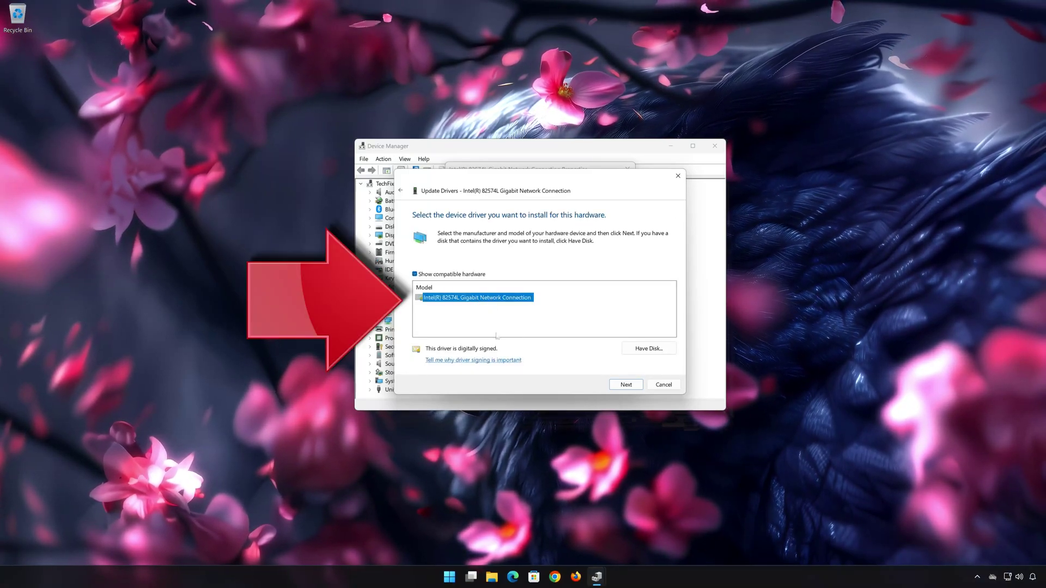
click(626, 385)
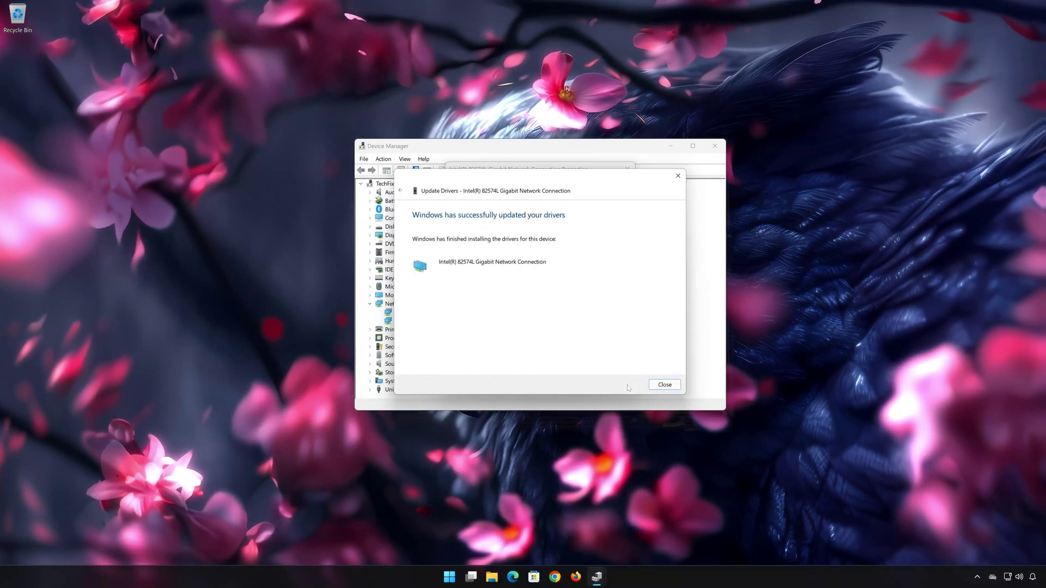
click(664, 384)
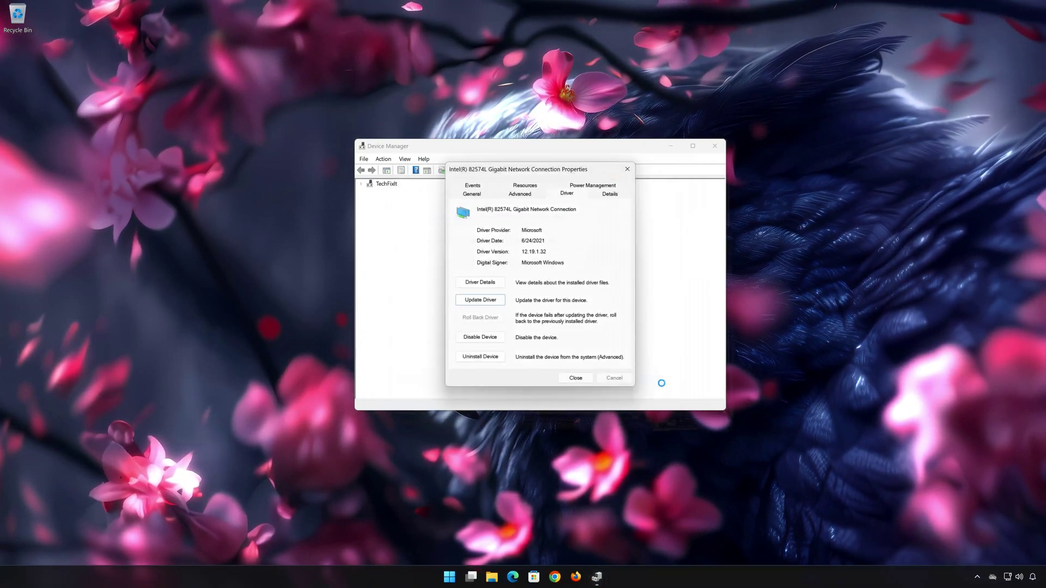
Close the Intel adapter's properties dialog and then the Device Manager window.
click(576, 378)
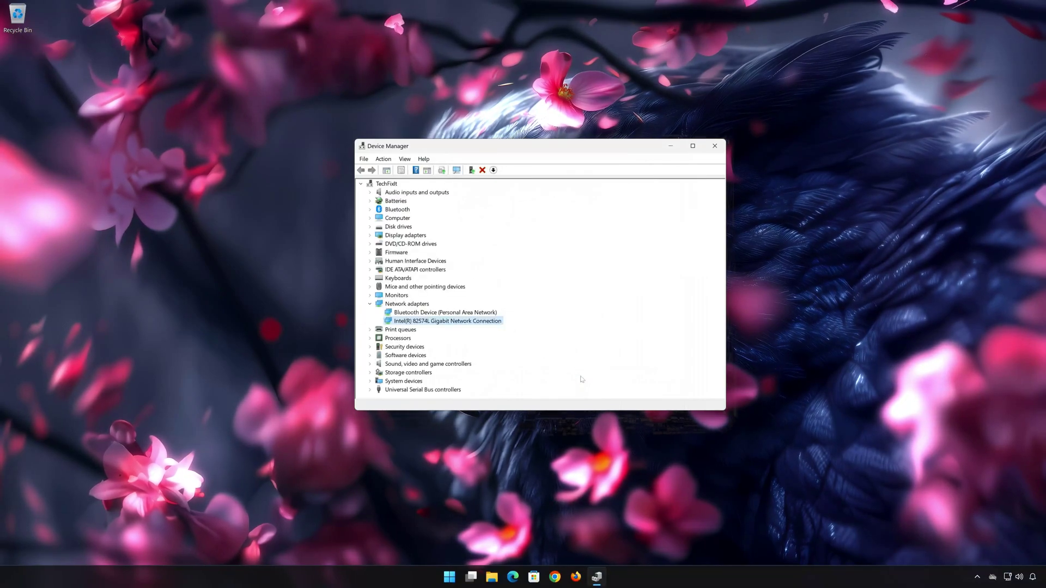
click(715, 146)
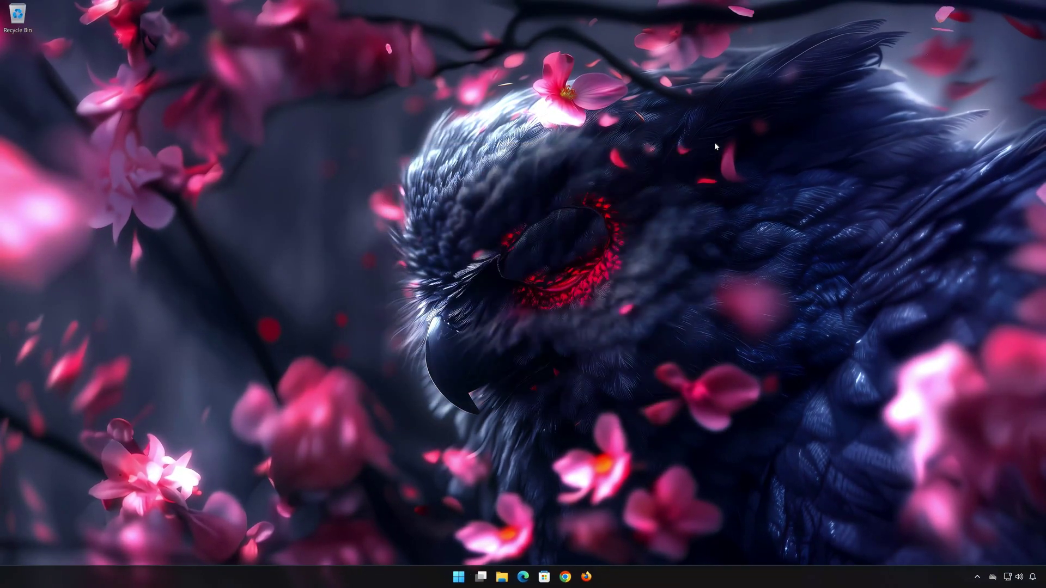